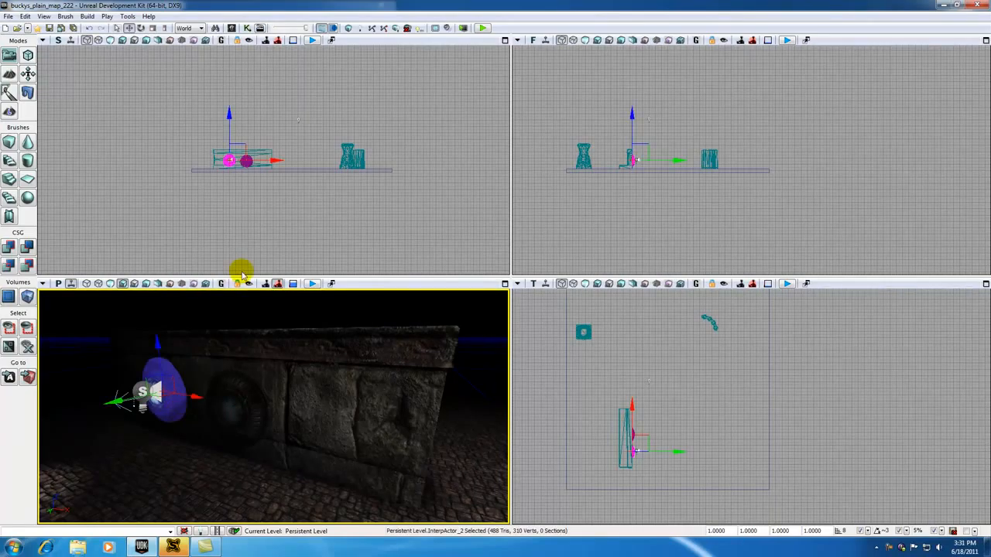
# Step: Open Kismet and add a Take Damage event for the selected InterpActor_2
pyautogui.click(248, 28)
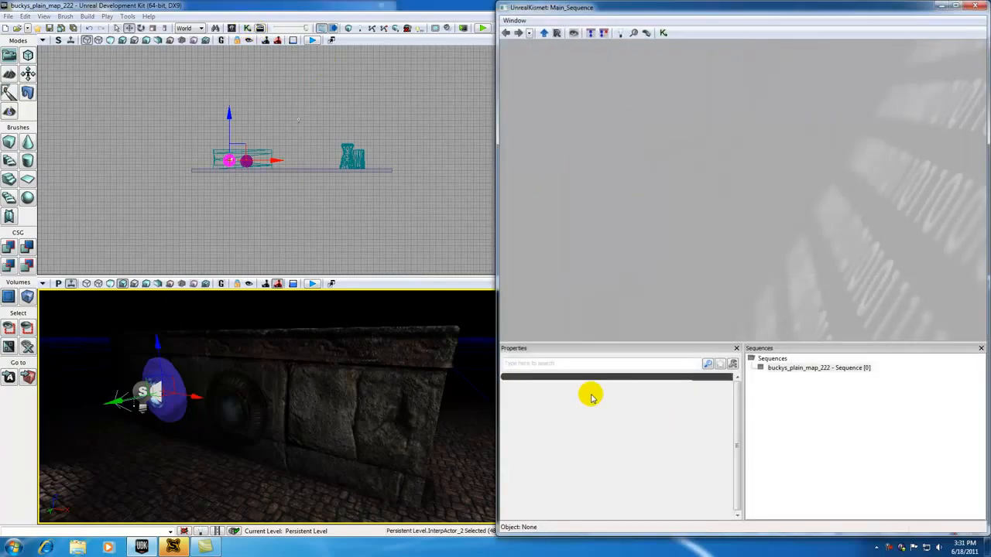
pyautogui.rightClick(557, 191)
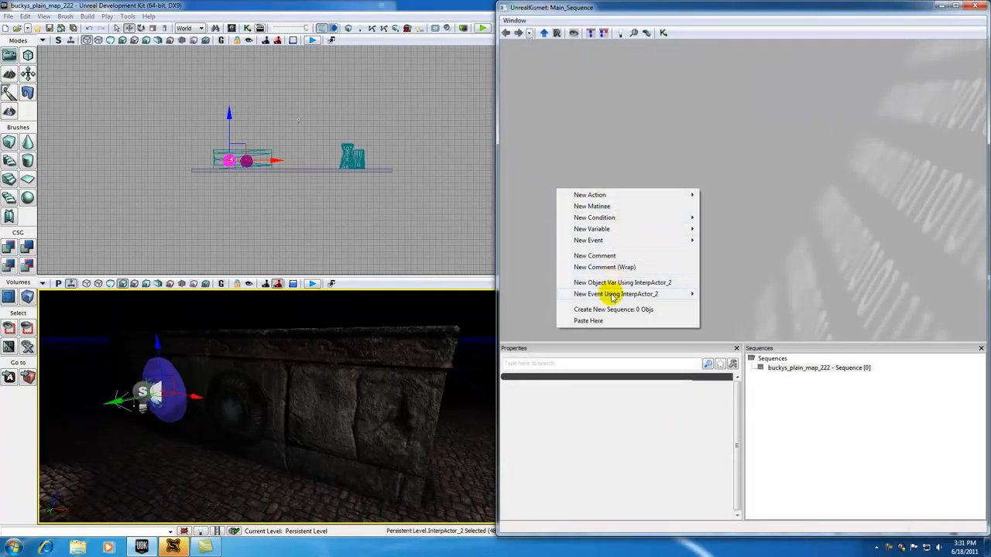
pyautogui.moveTo(614, 296)
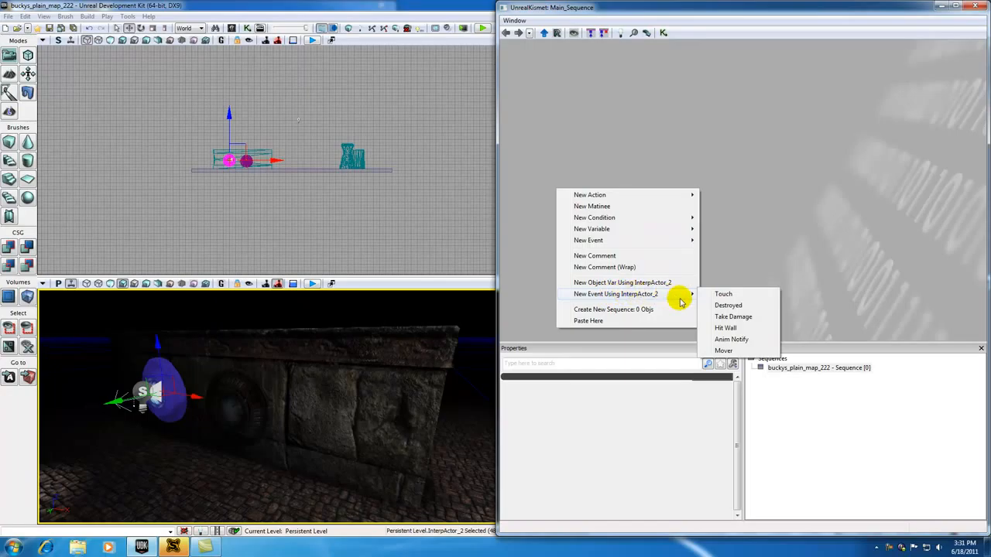
pyautogui.click(733, 317)
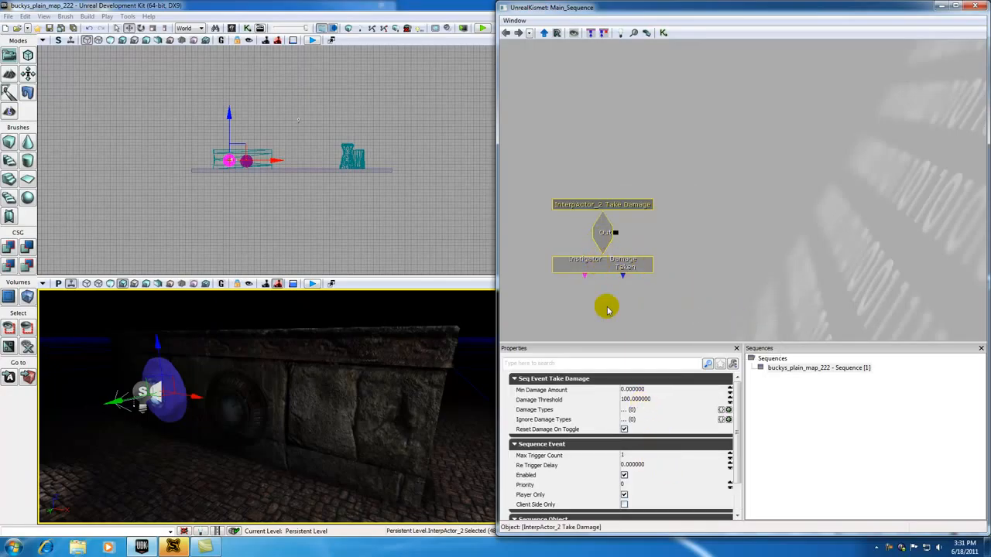
# Step: Set the Take Damage event's Damage Threshold to 5
pyautogui.click(633, 399)
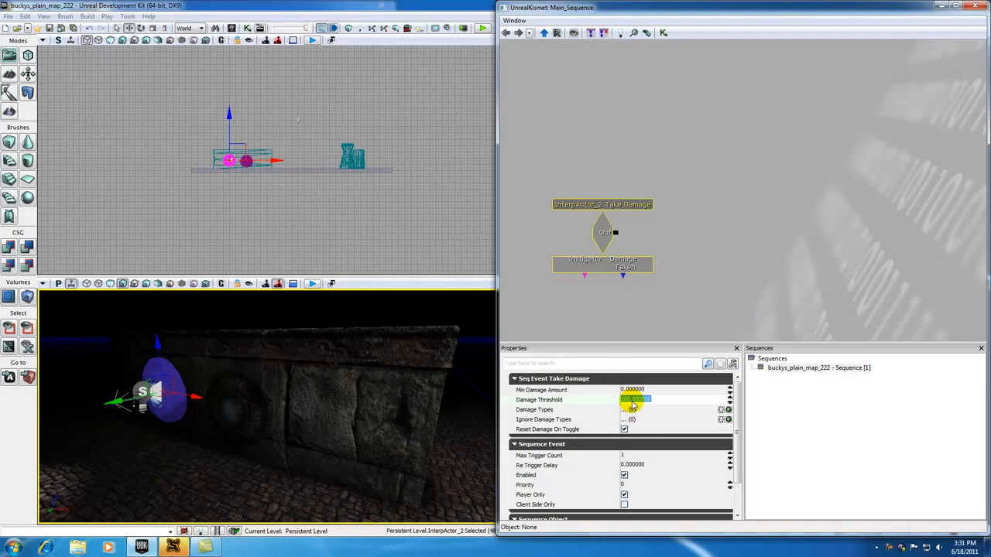
pyautogui.write('10')
pyautogui.moveTo(631, 400); pyautogui.dragTo(608, 401)
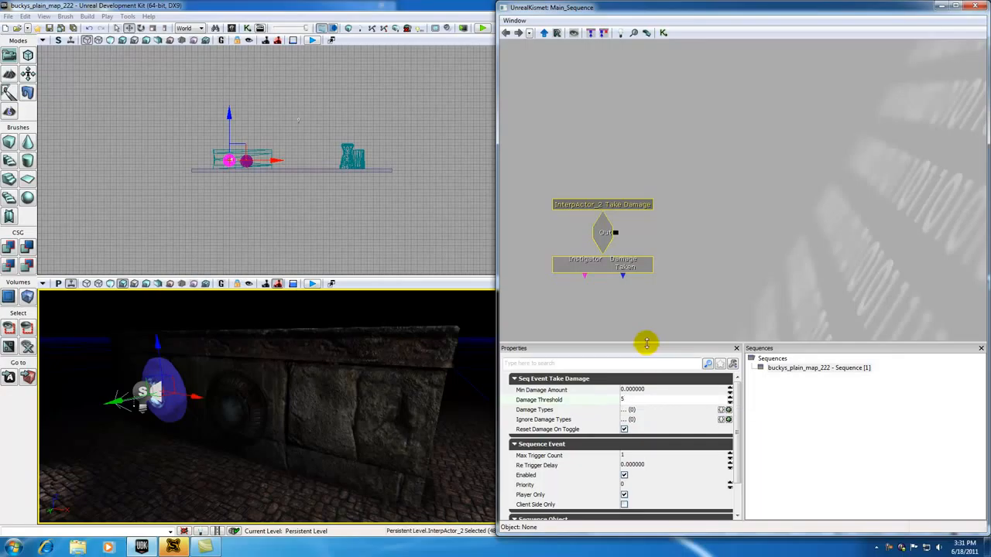
pyautogui.click(658, 327)
pyautogui.click(602, 234)
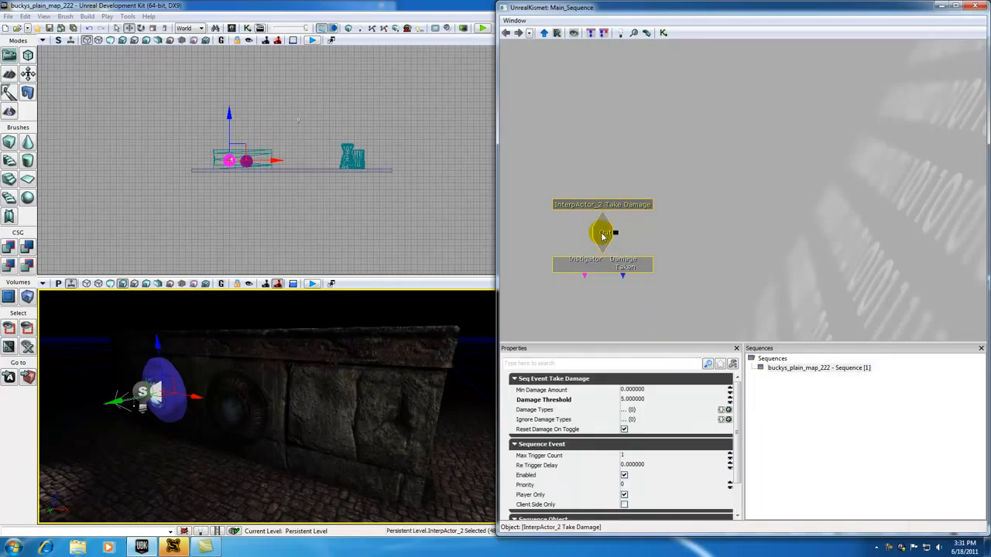
pyautogui.moveTo(606, 236); pyautogui.dragTo(720, 203)
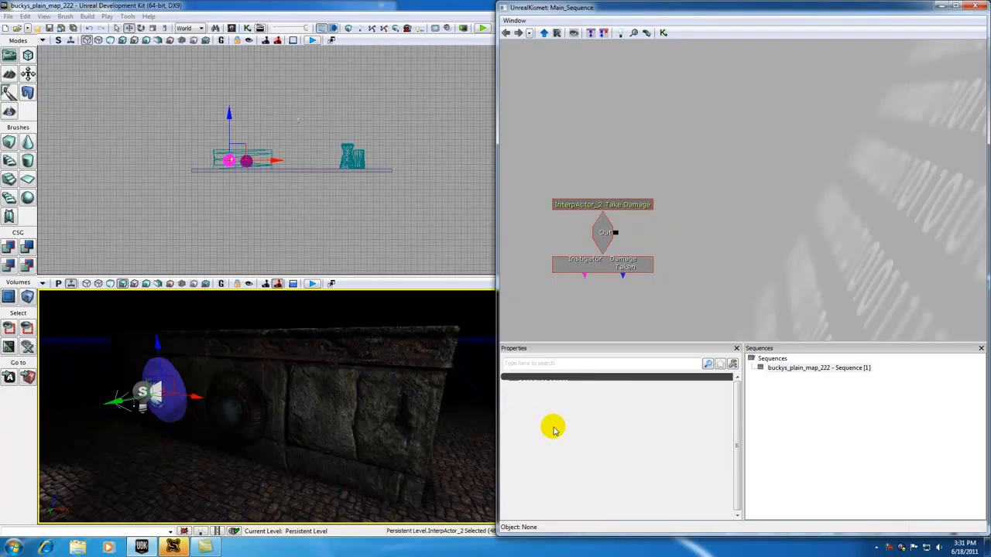
pyautogui.click(258, 313)
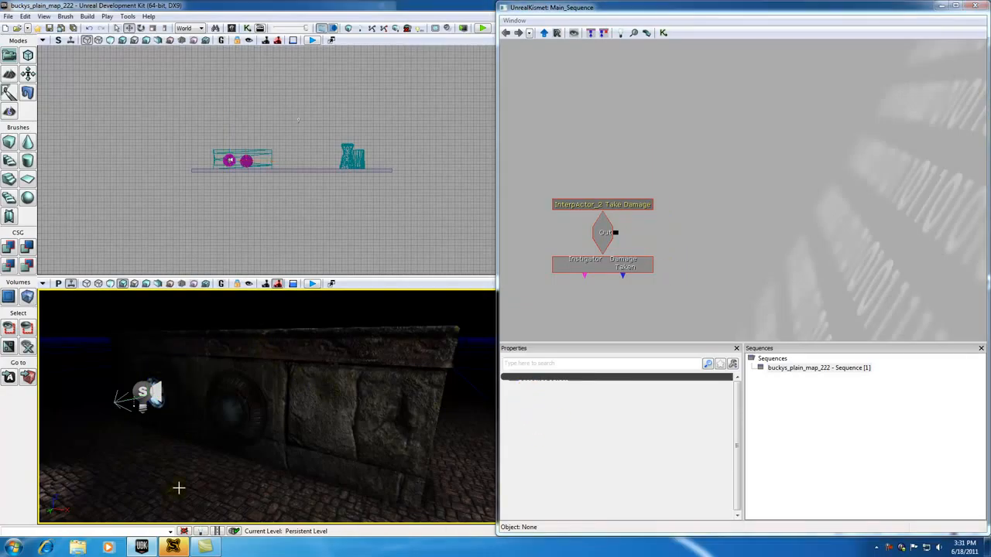
pyautogui.click(174, 403)
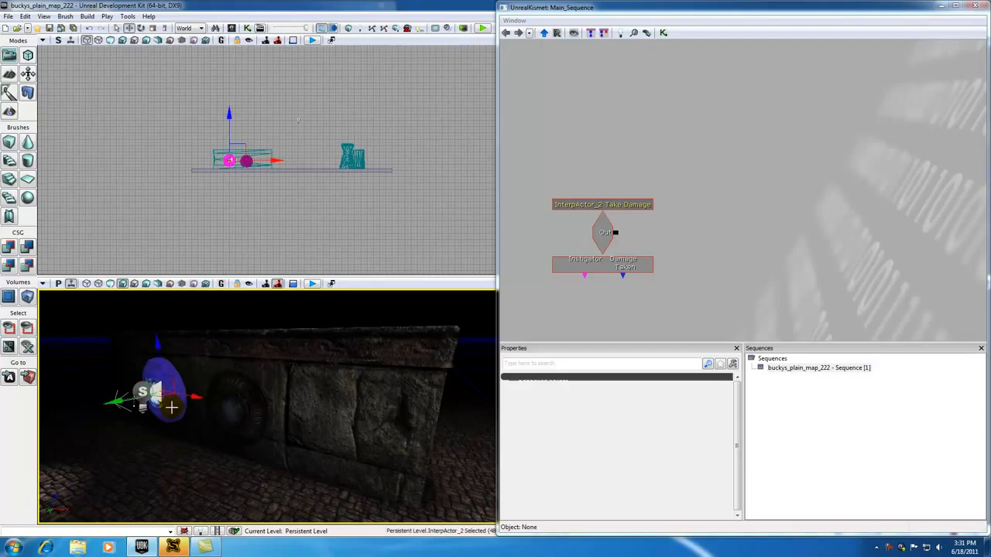
pyautogui.click(189, 304)
pyautogui.click(246, 418)
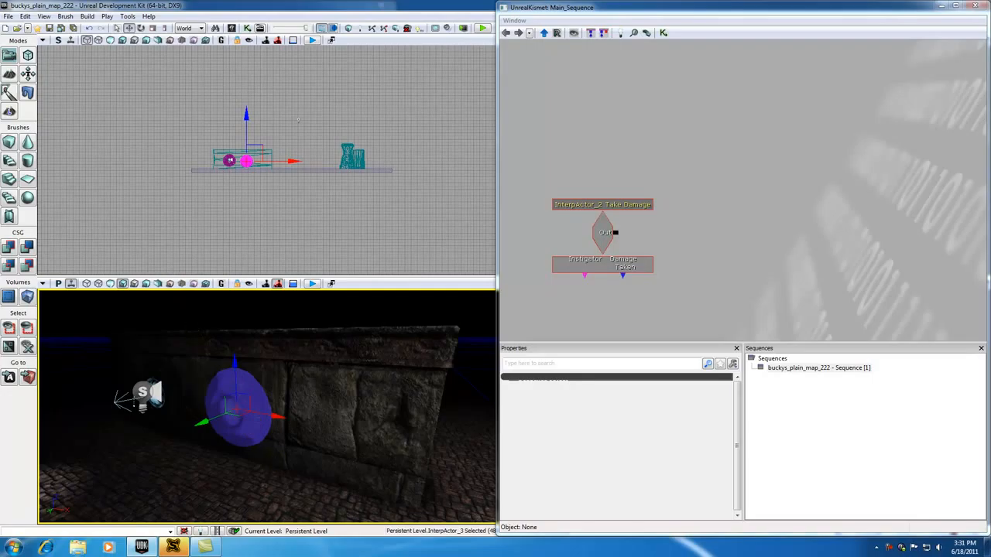
# Step: Add an object variable for InterpActor_2, comment it "lit up light", and place it beside the Take Damage event
pyautogui.click(172, 409)
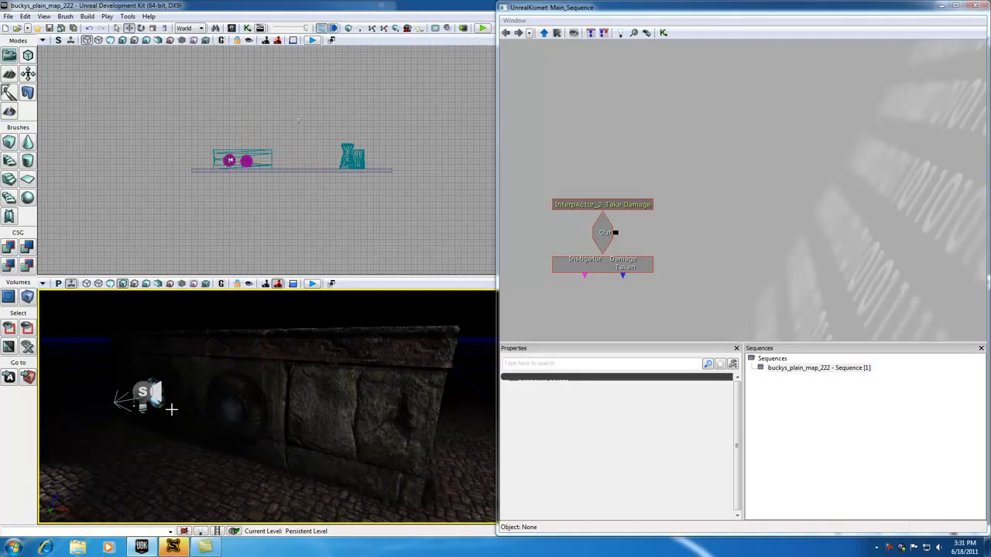
pyautogui.click(171, 408)
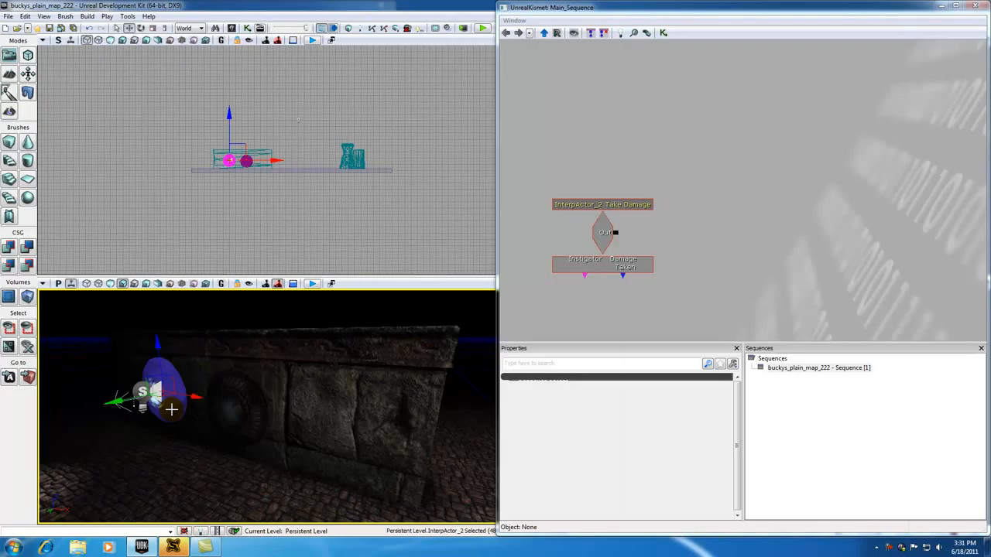
pyautogui.rightClick(707, 286)
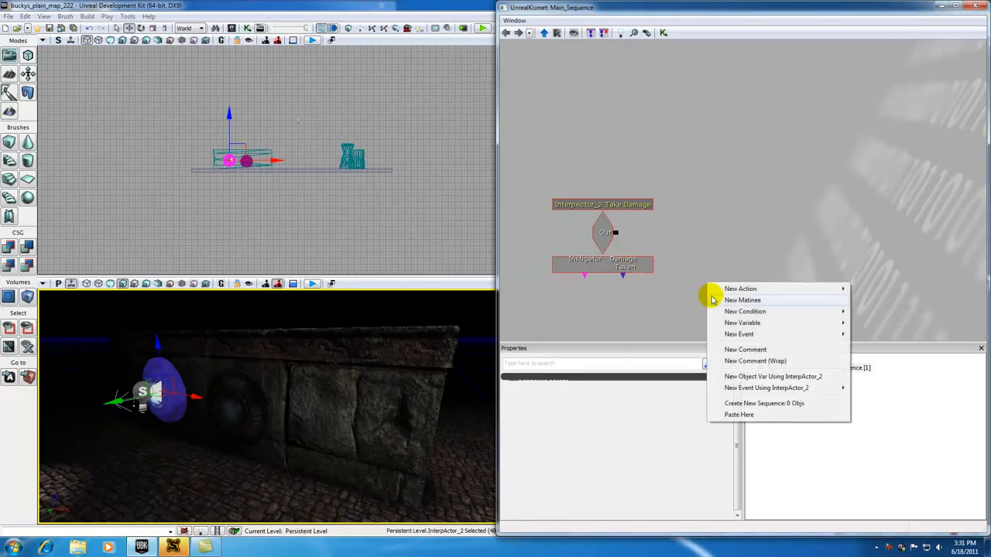
pyautogui.click(762, 377)
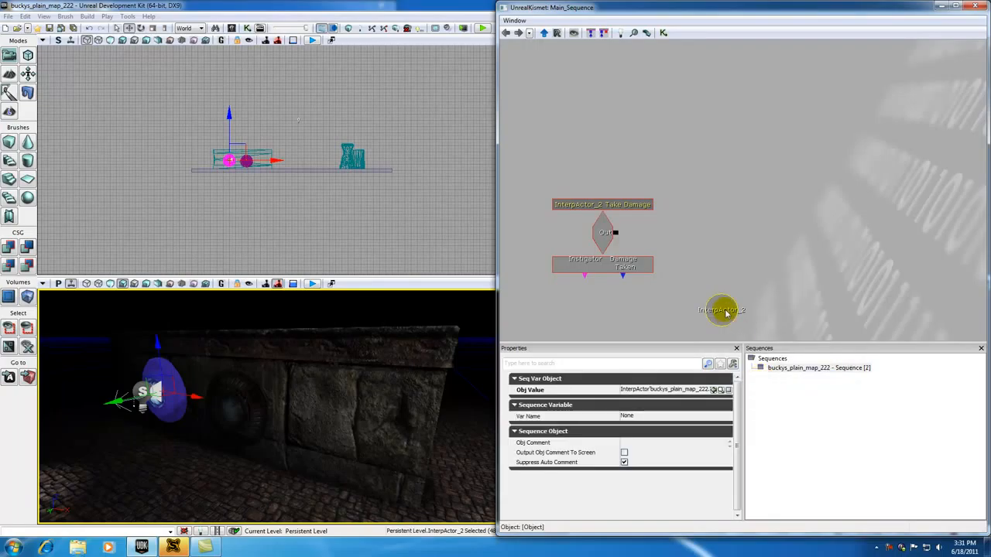
pyautogui.click(626, 443)
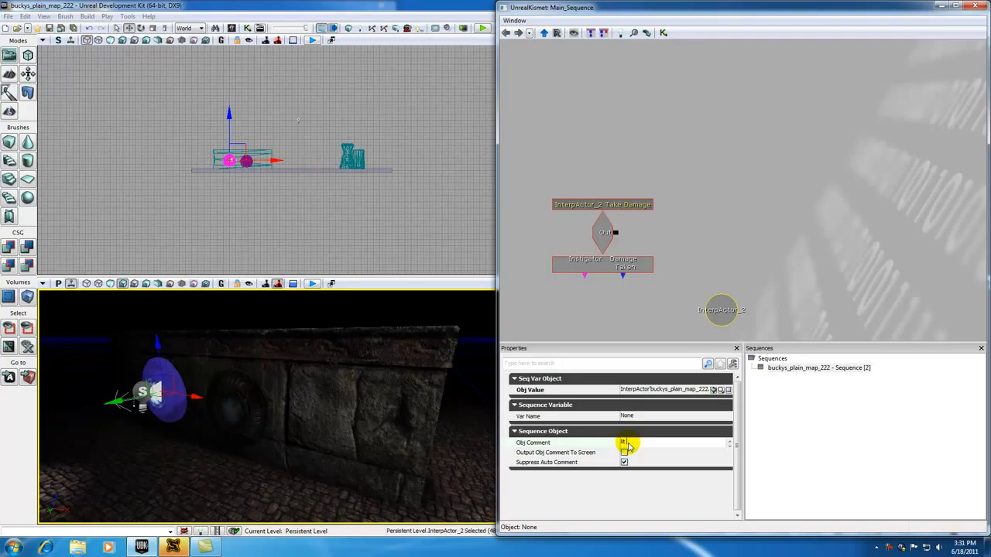
pyautogui.click(720, 288)
pyautogui.click(723, 311)
pyautogui.keyDown('ctrl'); pyautogui.moveTo(723, 309); pyautogui.dragTo(725, 272); pyautogui.keyUp('ctrl')
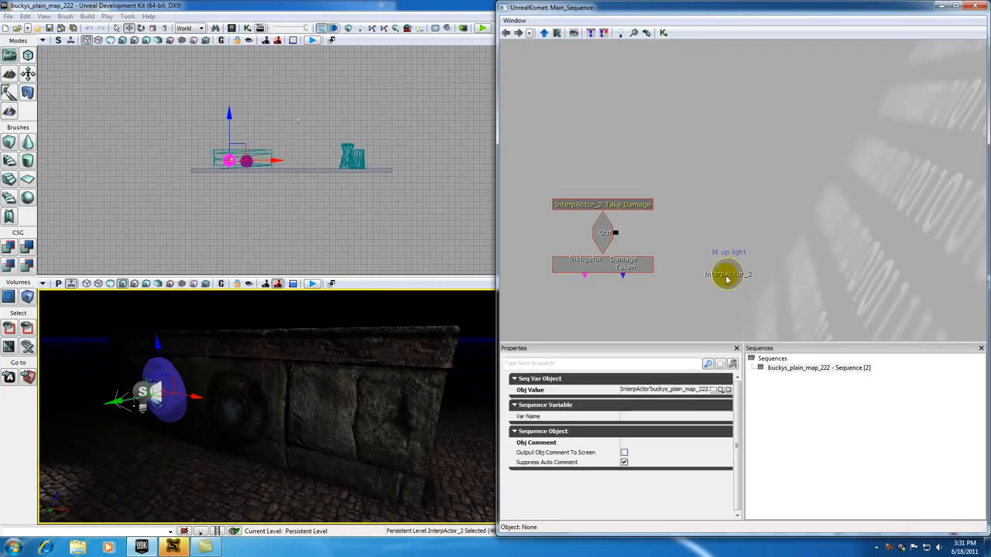
# Step: Add an object variable for InterpActor_3, comment it "busted light", and place it beside the lit up light variable
pyautogui.click(253, 406)
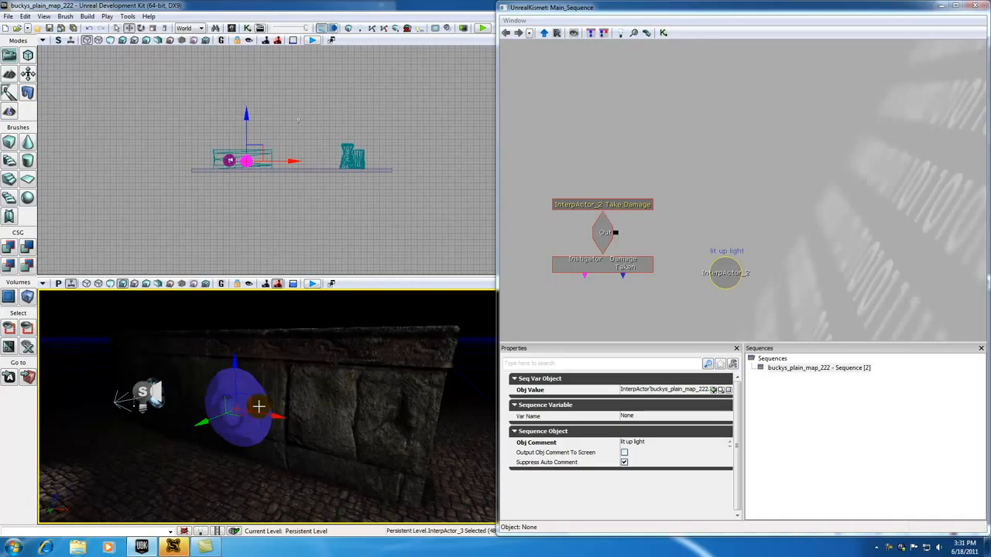
pyautogui.rightClick(800, 283)
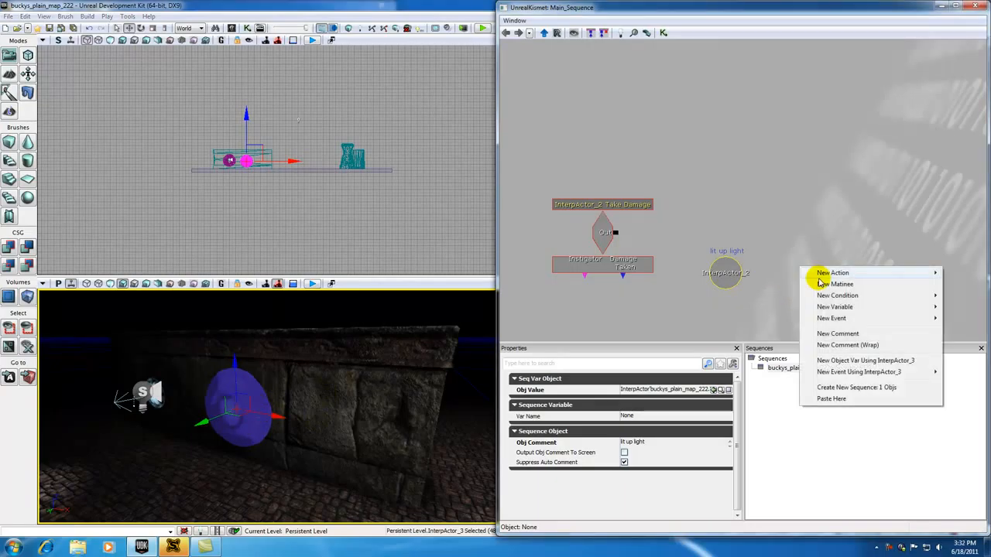
pyautogui.click(854, 361)
pyautogui.click(629, 443)
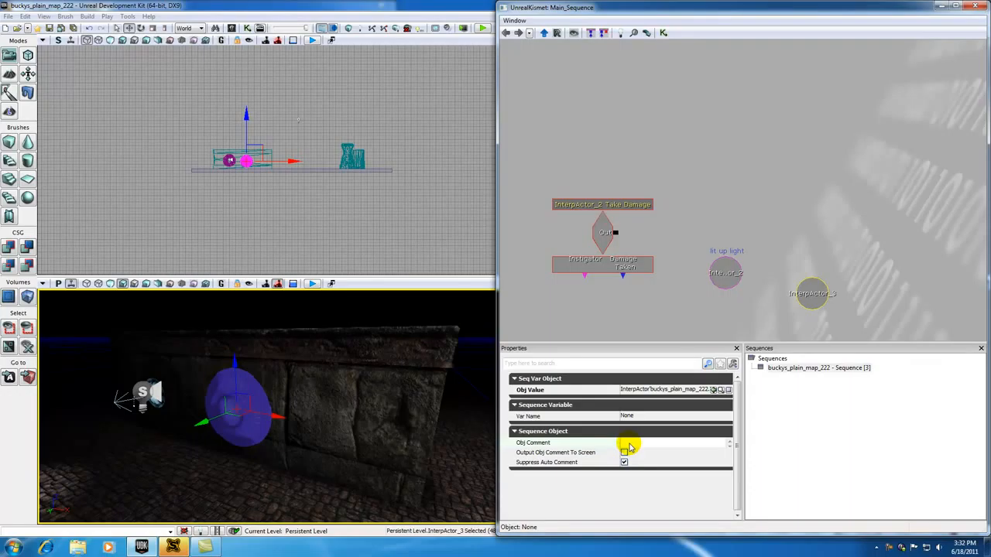
pyautogui.write('busted light')
pyautogui.click(809, 288)
pyautogui.moveTo(813, 289); pyautogui.dragTo(797, 264)
pyautogui.click(724, 271)
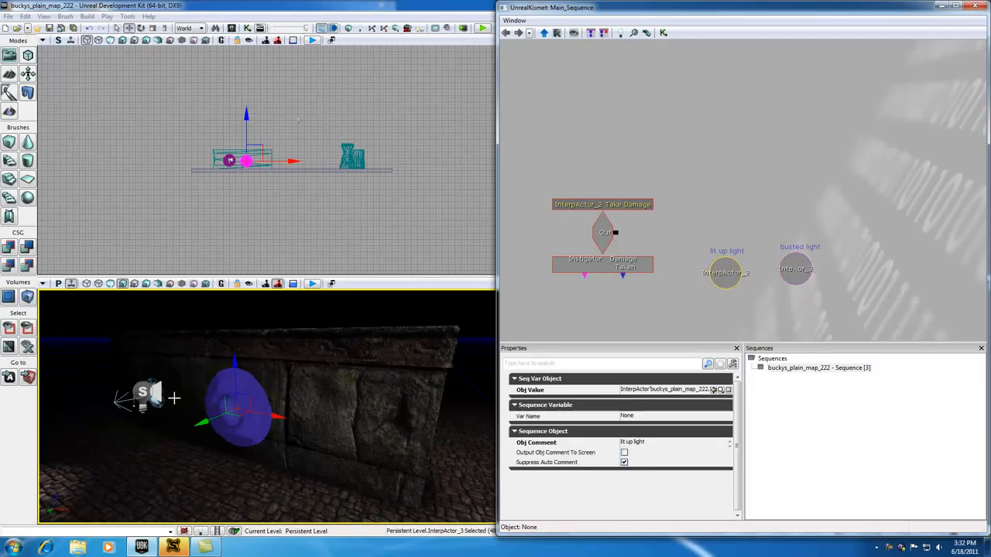
pyautogui.click(796, 269)
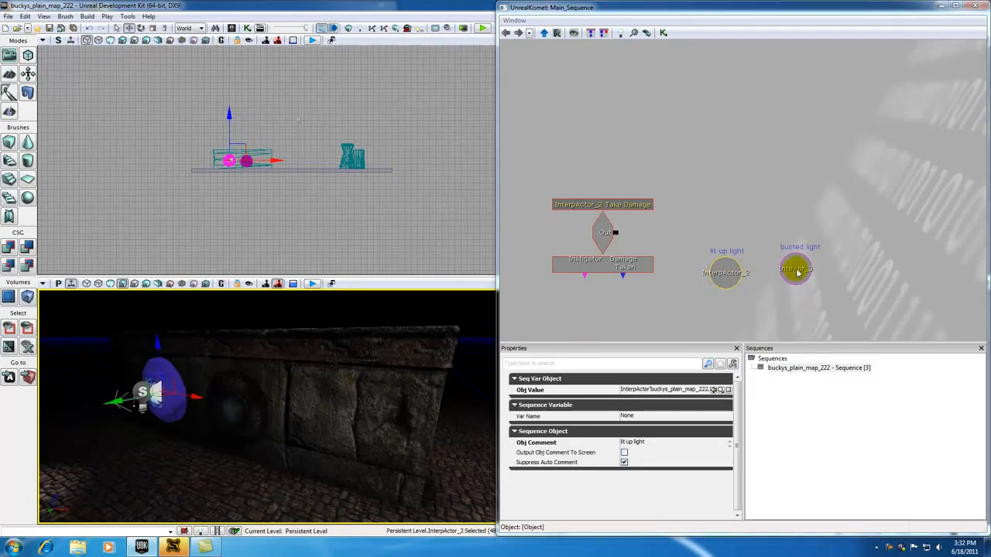
pyautogui.click(256, 410)
pyautogui.click(195, 324)
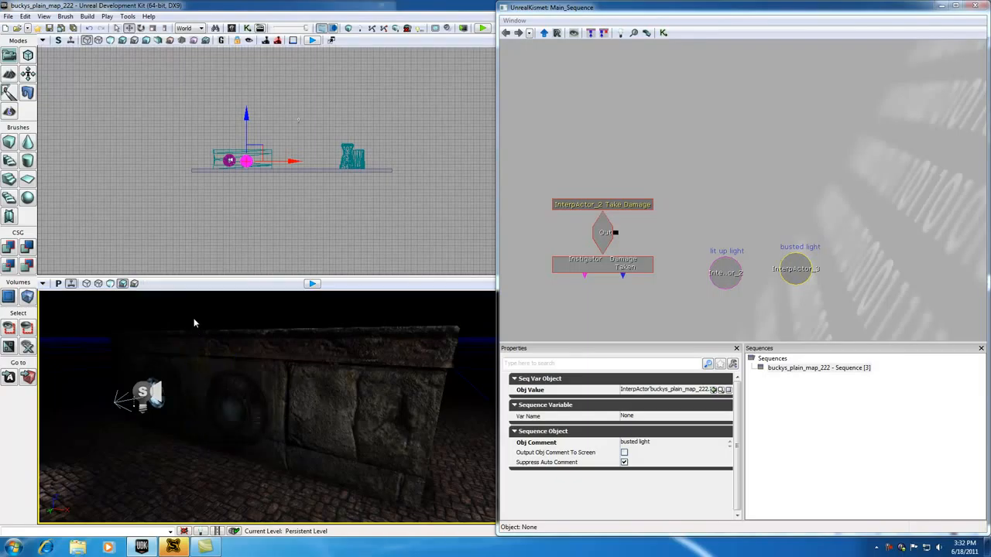
pyautogui.click(176, 401)
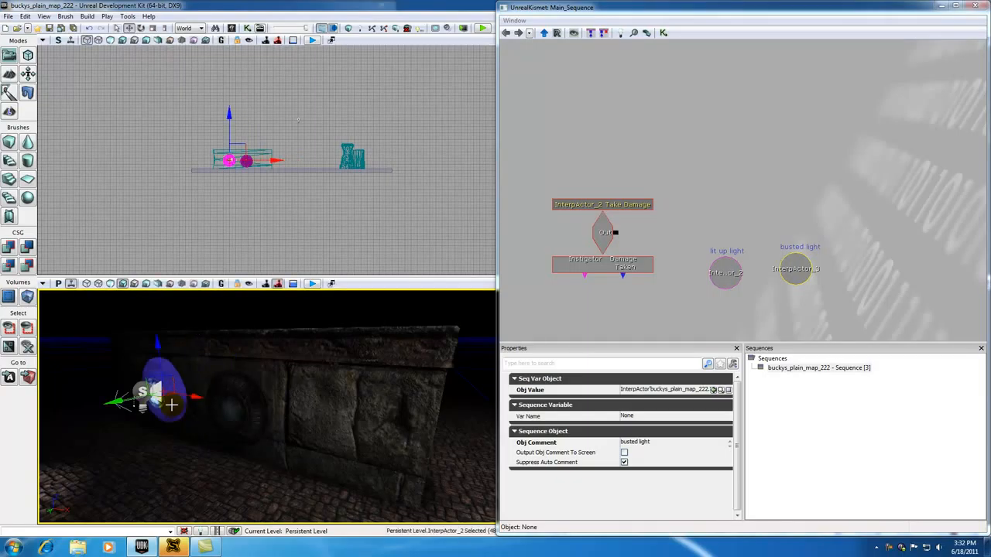
pyautogui.click(248, 414)
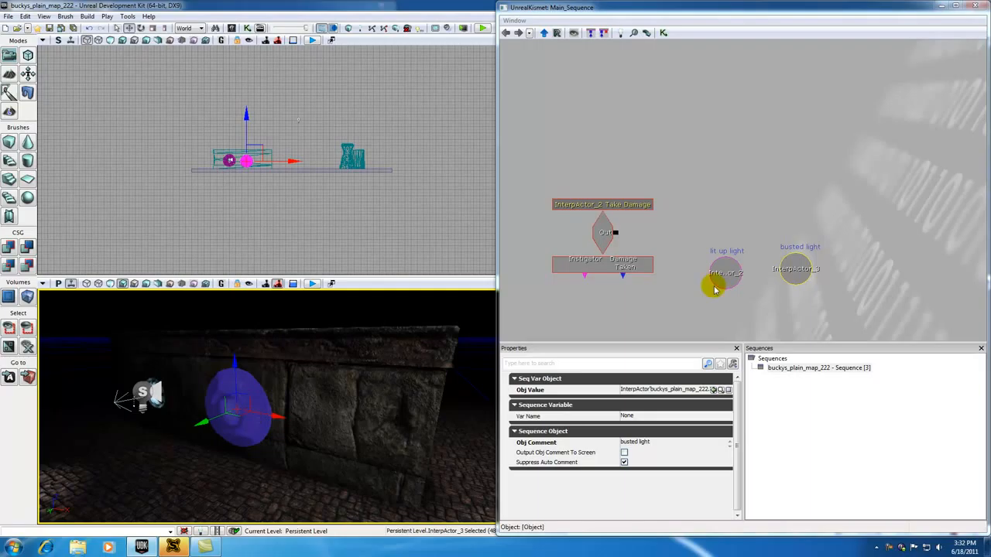
# Step: Align the busted light variable level with the lit up light variable in the sequence
pyautogui.moveTo(798, 271); pyautogui.dragTo(789, 274)
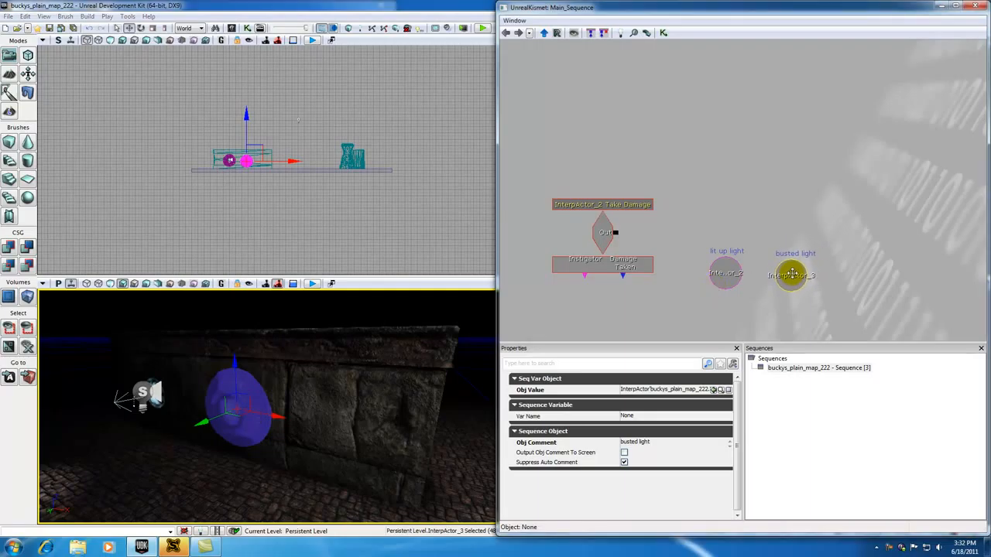
pyautogui.click(719, 193)
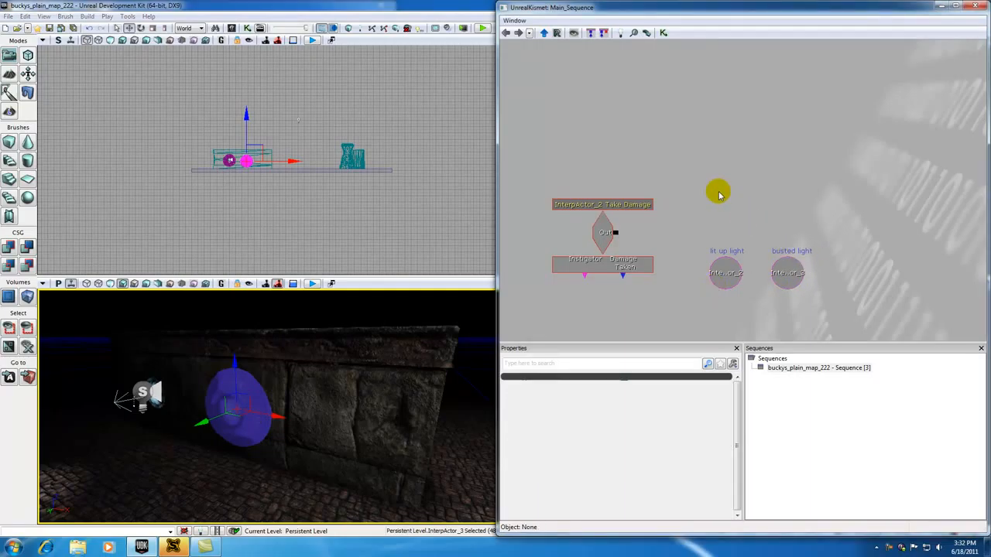
pyautogui.click(725, 274)
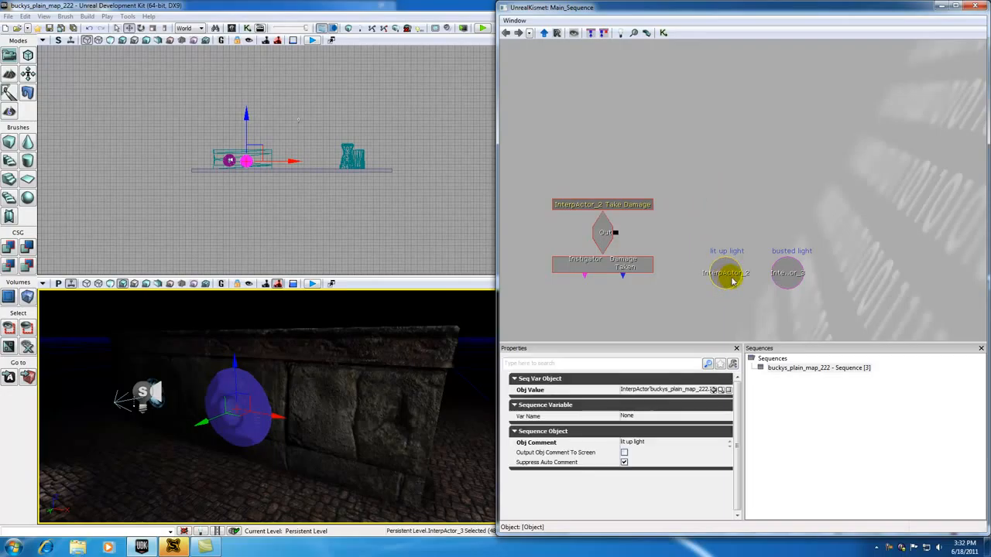
pyautogui.click(791, 273)
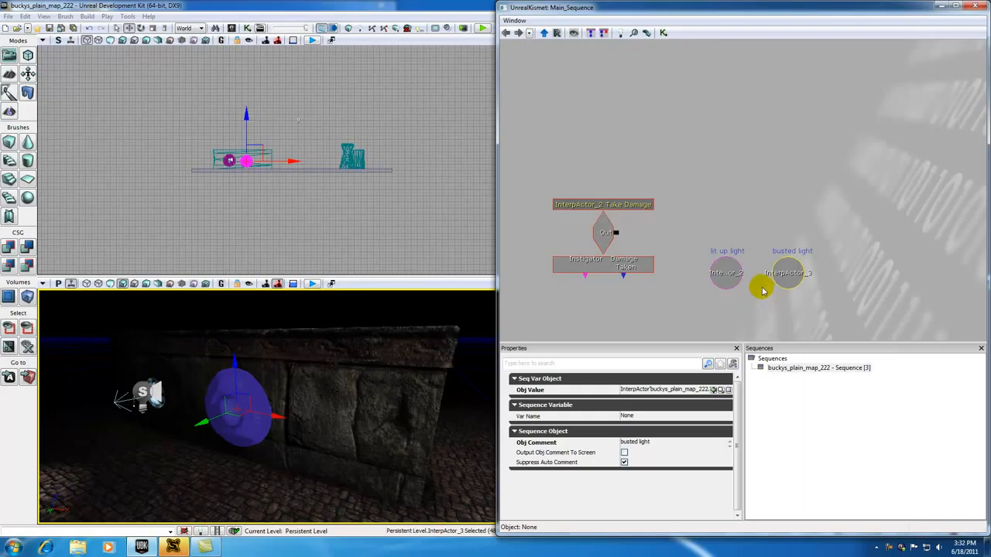
# Step: Add a Toggle Hidden action above the two light variables and connect the Take Damage event's Out to its Toggle input
pyautogui.rightClick(728, 161)
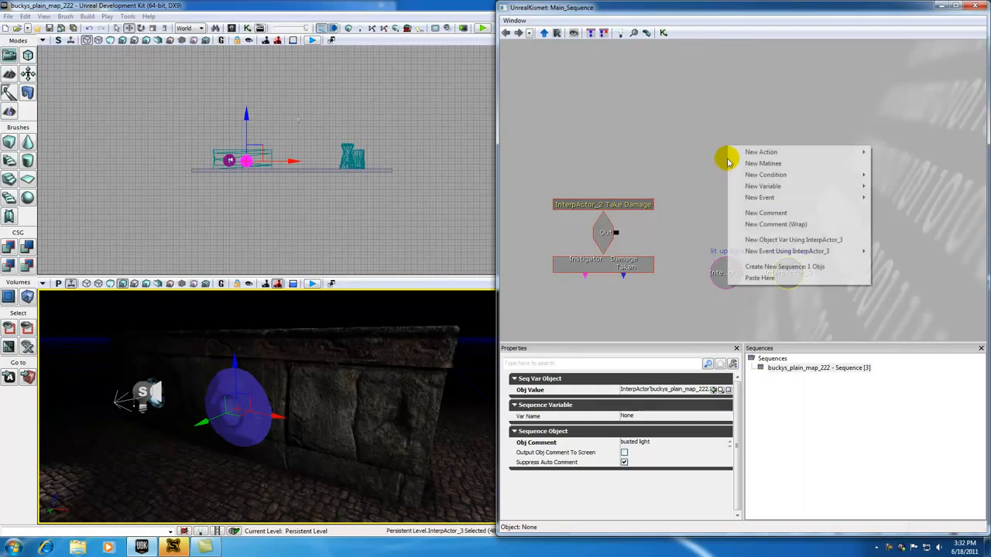
pyautogui.moveTo(759, 152)
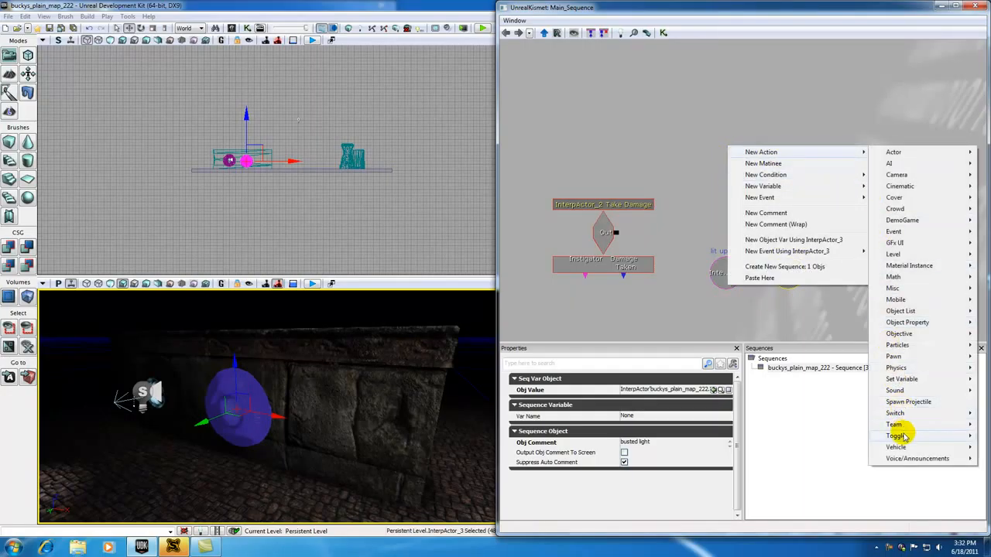
pyautogui.moveTo(900, 436)
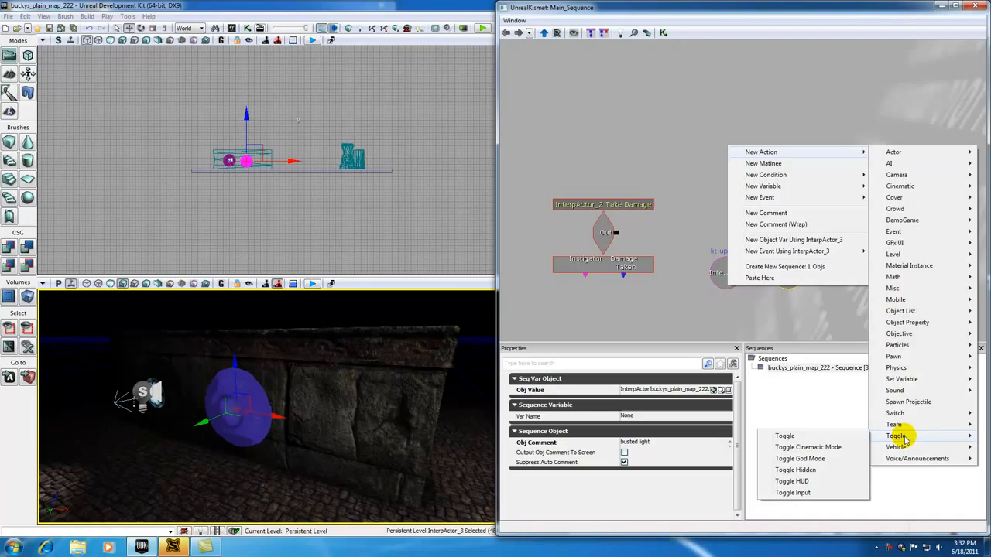
pyautogui.click(798, 470)
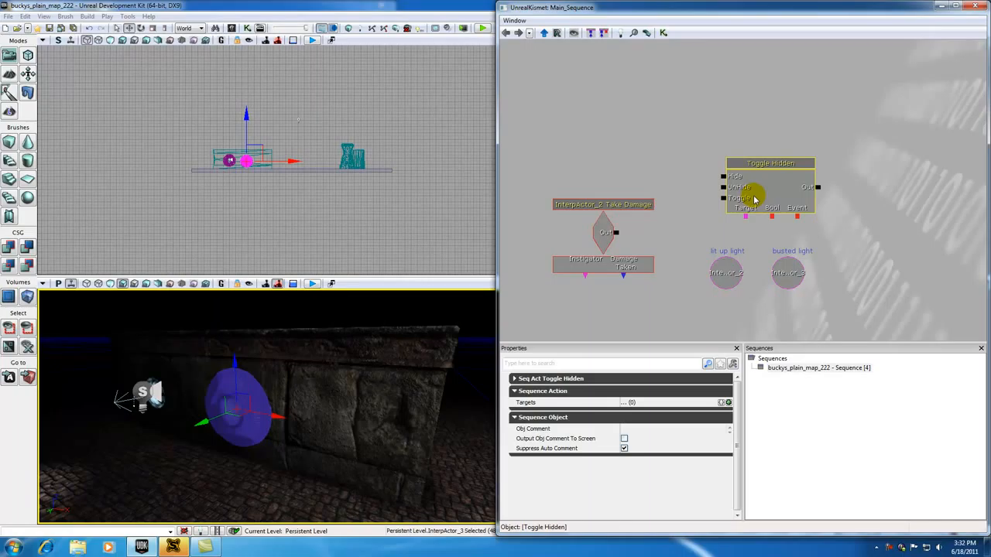
pyautogui.moveTo(741, 167); pyautogui.dragTo(721, 181)
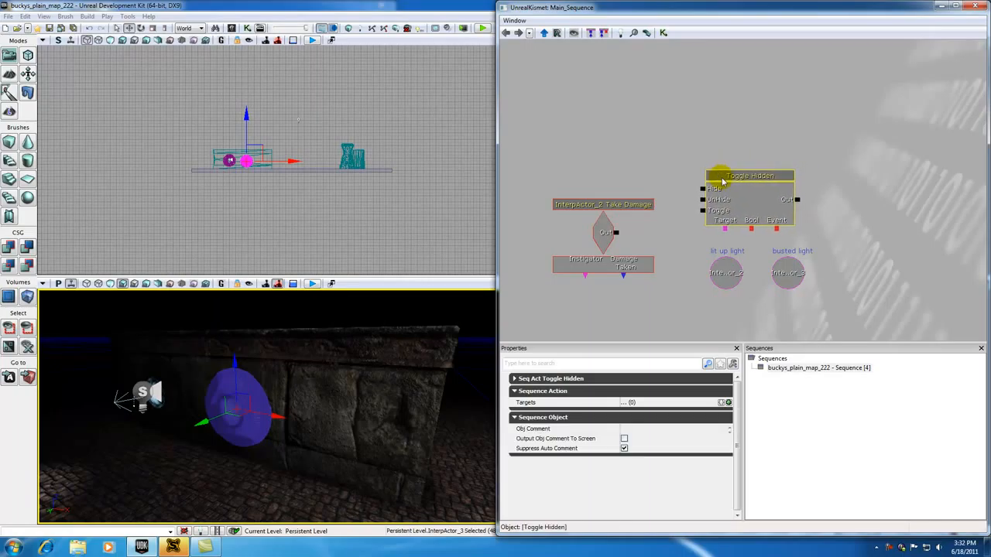
pyautogui.moveTo(617, 231); pyautogui.dragTo(702, 208)
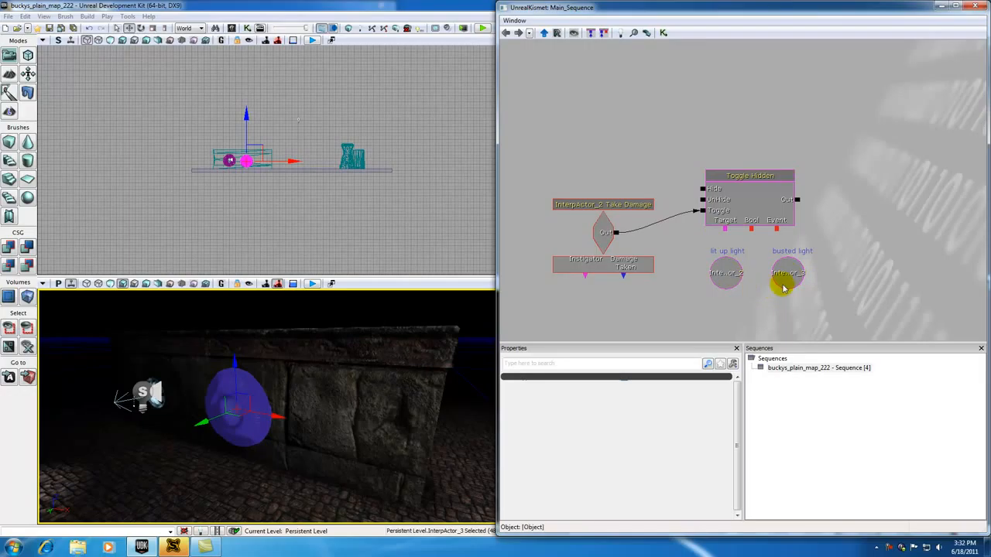
# Step: Connect the Toggle Hidden action's Target to both the lit up light and busted light variables
pyautogui.click(714, 205)
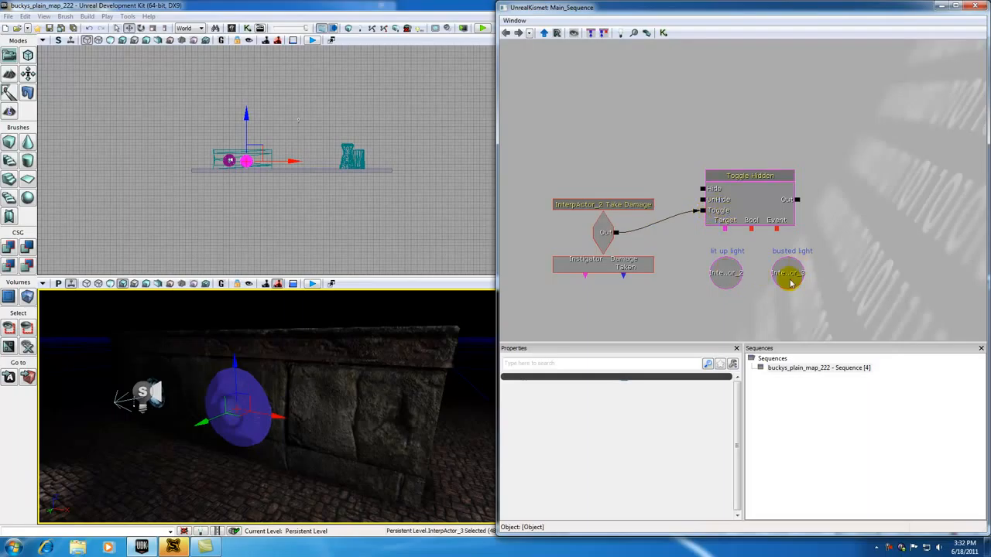
pyautogui.moveTo(724, 227); pyautogui.dragTo(728, 271)
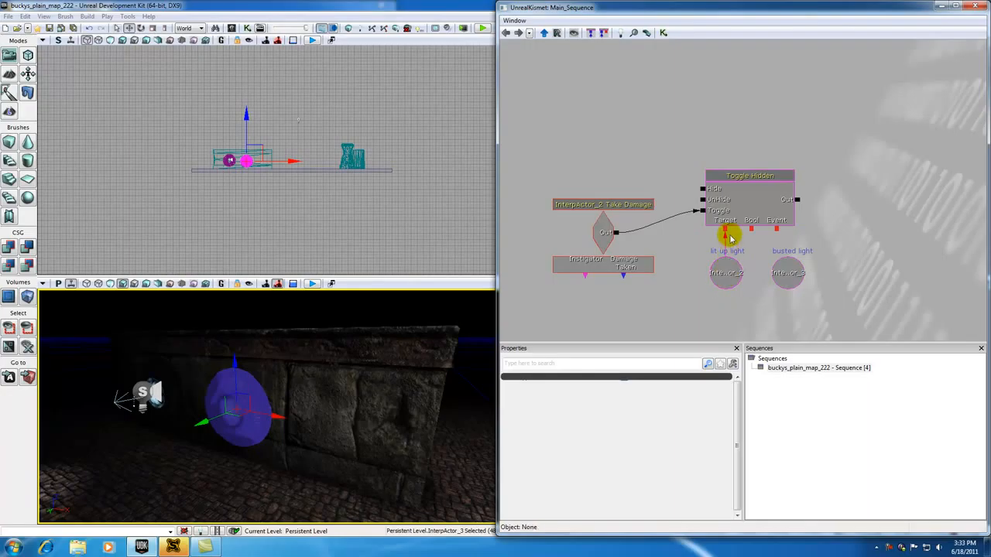
pyautogui.moveTo(725, 228); pyautogui.dragTo(791, 271)
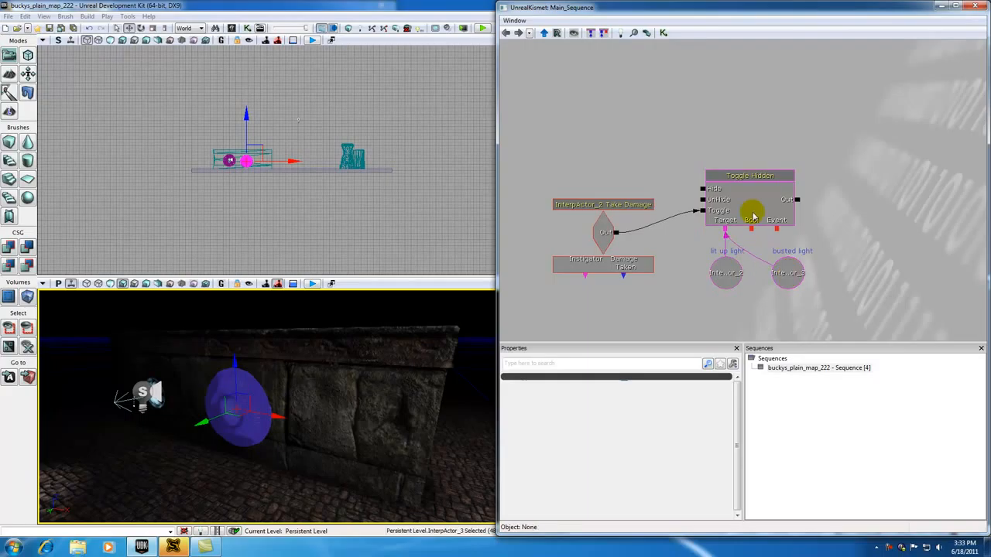
# Step: Move the Toggle Hidden action and its two light variables together, lower and farther from the Take Damage event
pyautogui.moveTo(726, 177); pyautogui.dragTo(745, 185)
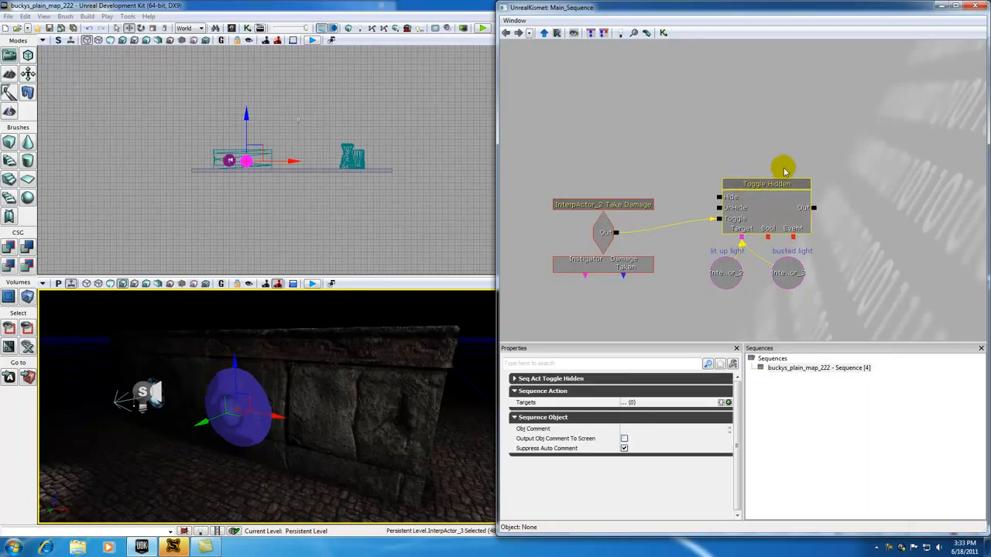
pyautogui.keyDown('ctrl'); pyautogui.keyDown('alt'); pyautogui.moveTo(893, 168); pyautogui.dragTo(725, 294); pyautogui.keyUp('alt'); pyautogui.keyUp('ctrl')
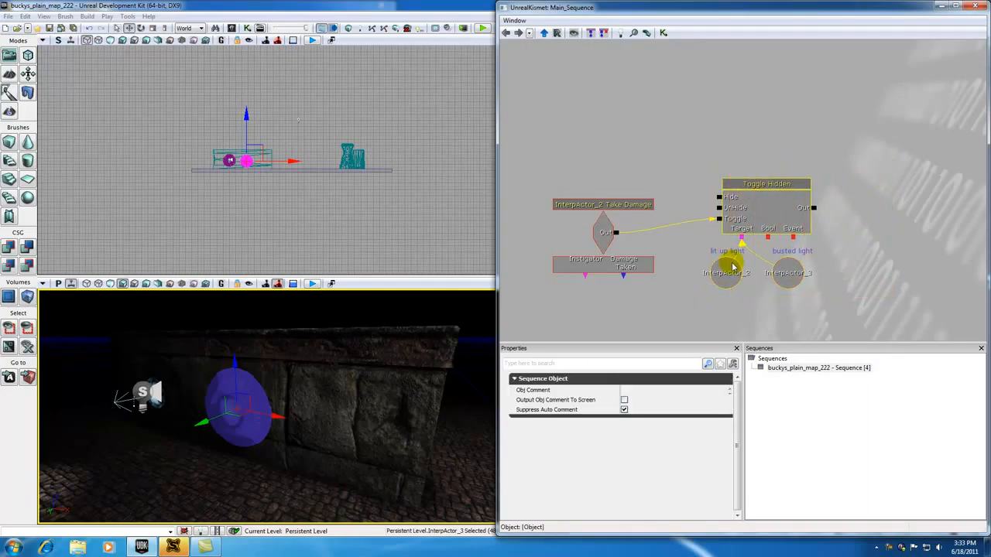
pyautogui.moveTo(737, 188); pyautogui.dragTo(766, 221)
pyautogui.click(740, 173)
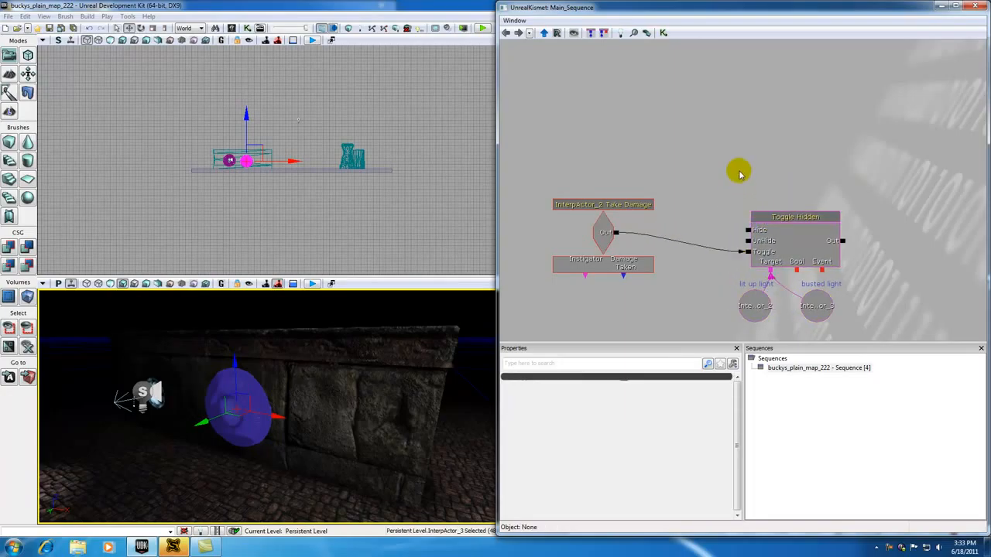
# Step: Close Kismet and play the level from the floor in front of the stone wall
pyautogui.click(975, 7)
pyautogui.moveTo(331, 439); pyautogui.dragTo(329, 490)
pyautogui.click(220, 463)
pyautogui.rightClick(234, 486)
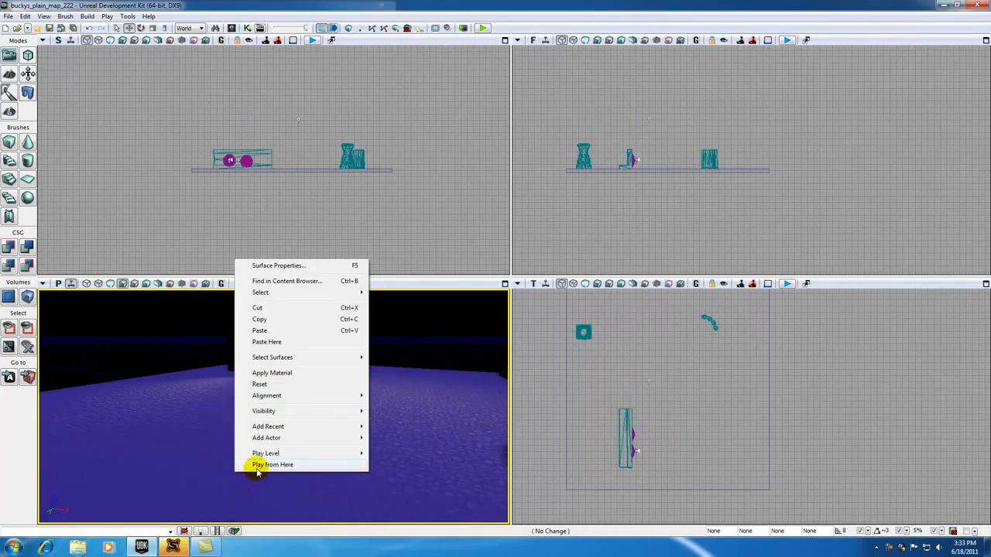
pyautogui.click(267, 465)
# Step: Walk up to the wall in the preview, examine the lit up and busted lights, and end the preview
pyautogui.press('w')
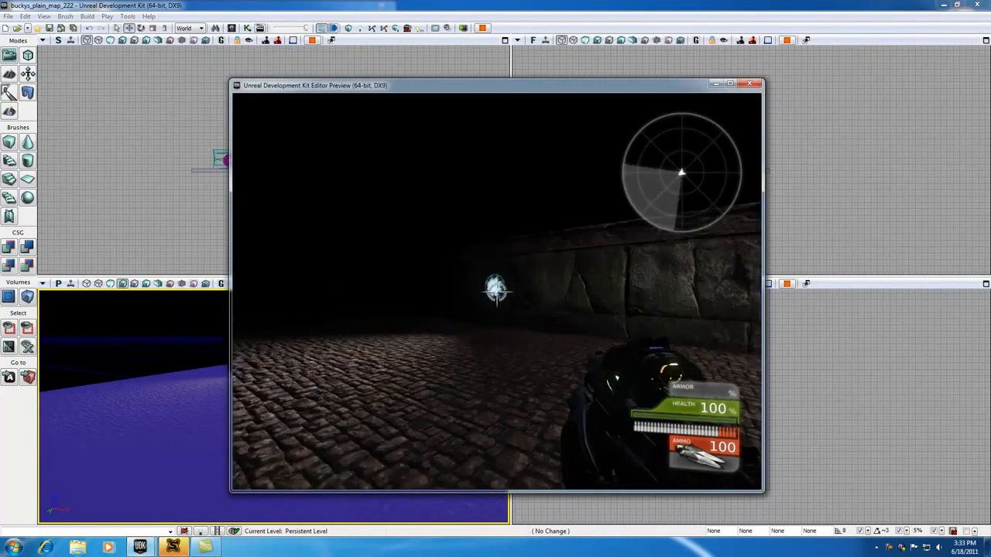
pyautogui.press('a')
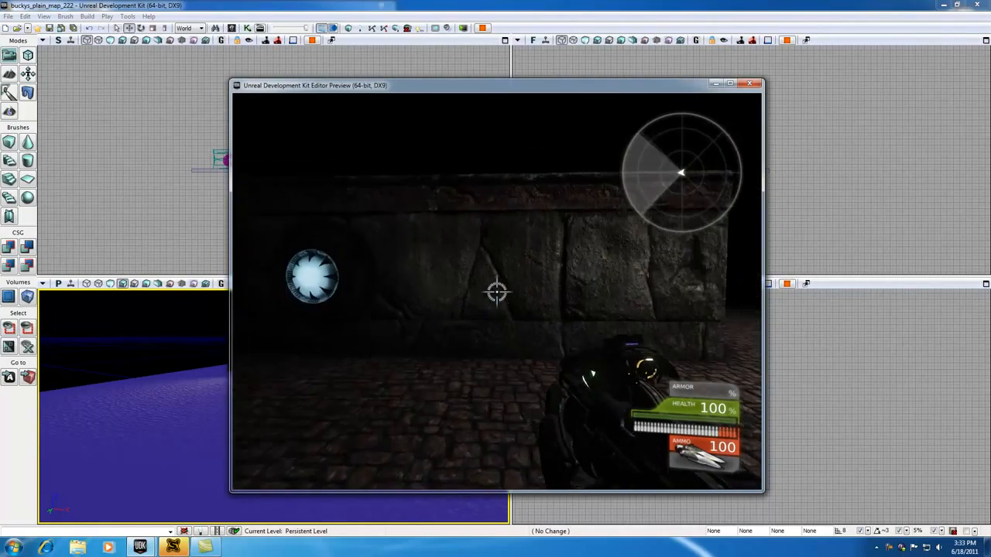
pyautogui.press('a')
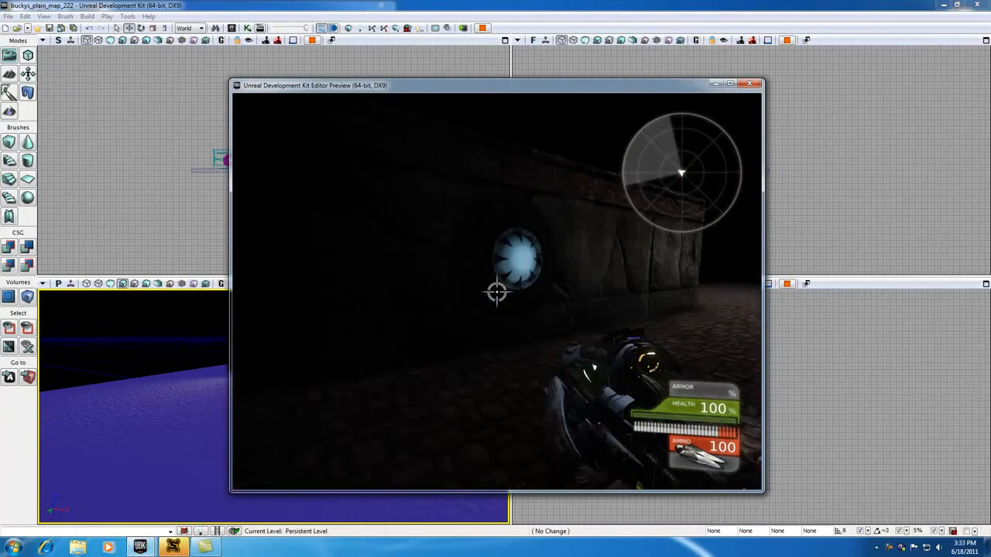
pyautogui.press('a')
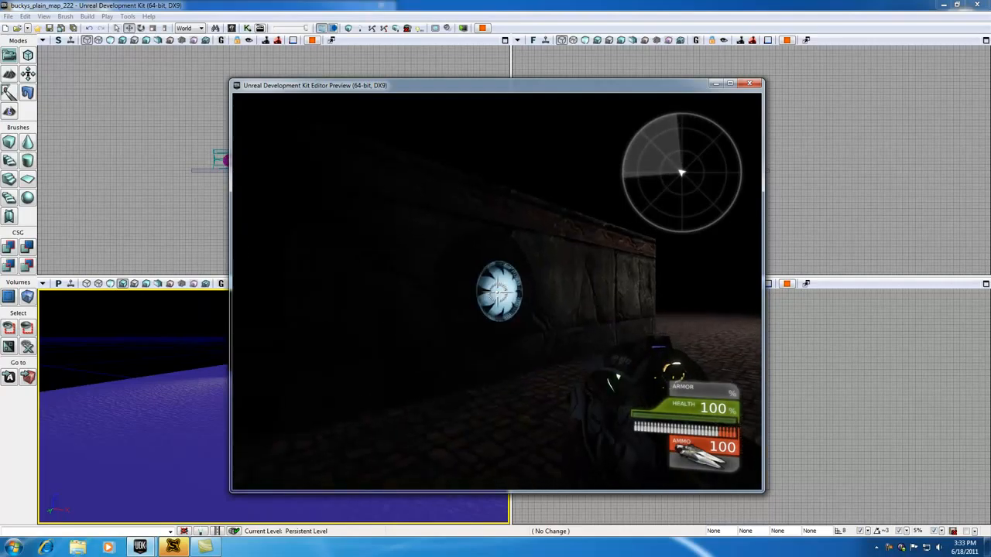
pyautogui.click(498, 292)
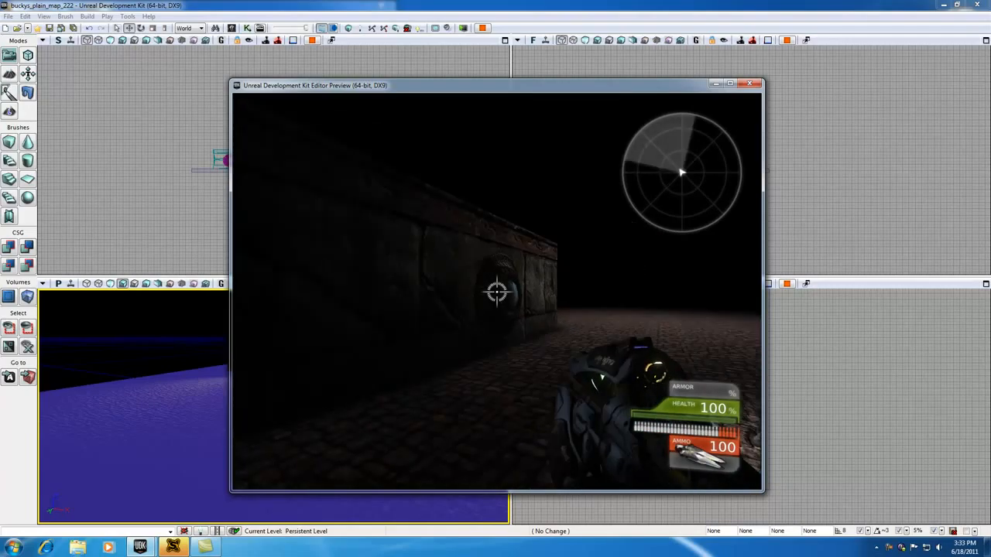
pyautogui.press('Escape')
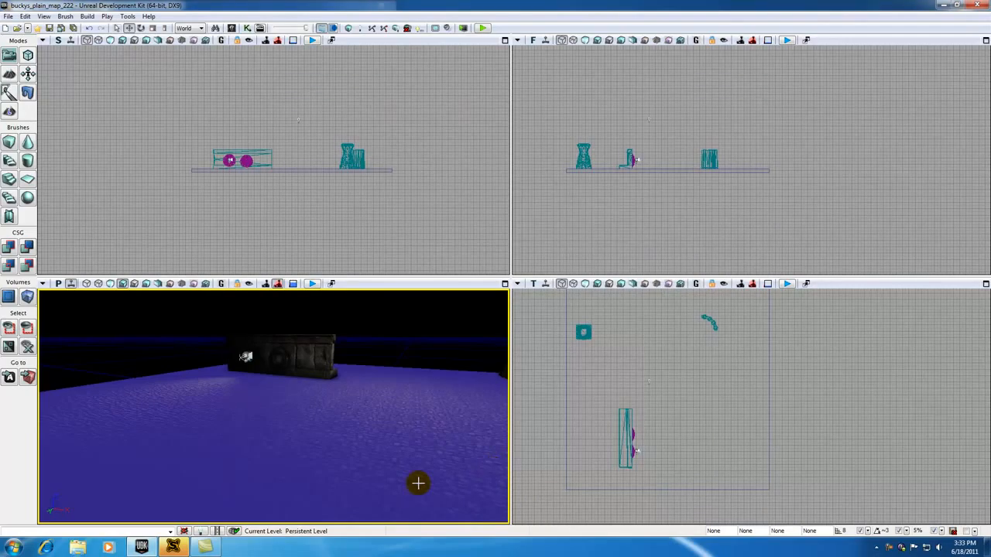
# Step: Reopen Kismet and select the toggleable spotlight in front of the lit up light mesh
pyautogui.click(248, 28)
pyautogui.moveTo(267, 418); pyautogui.dragTo(237, 422)
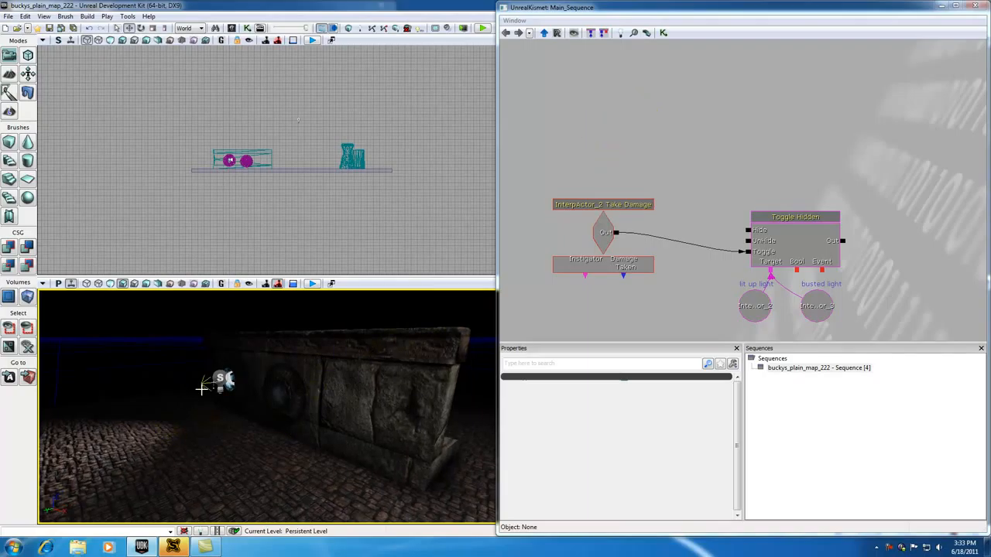
pyautogui.click(221, 381)
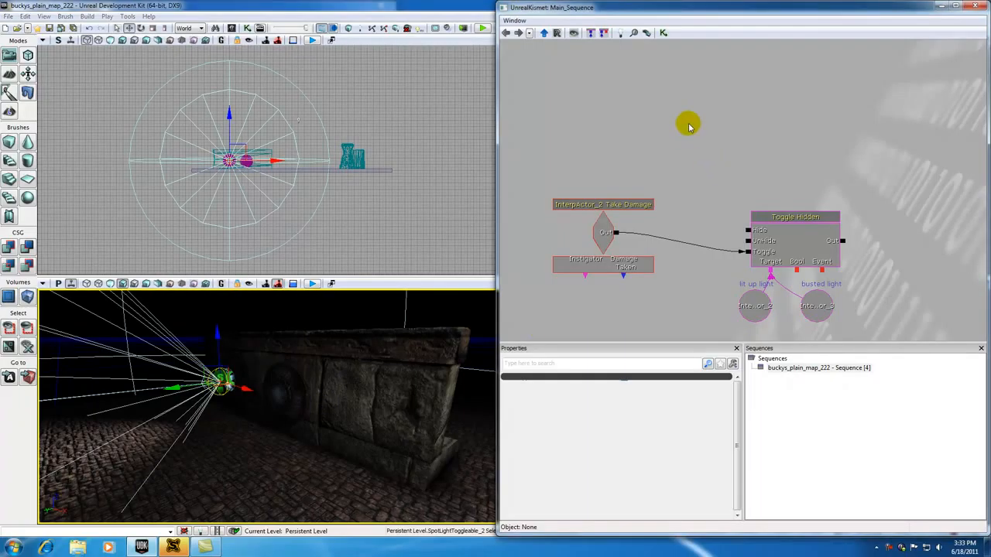
pyautogui.rightClick(695, 83)
pyautogui.click(681, 106)
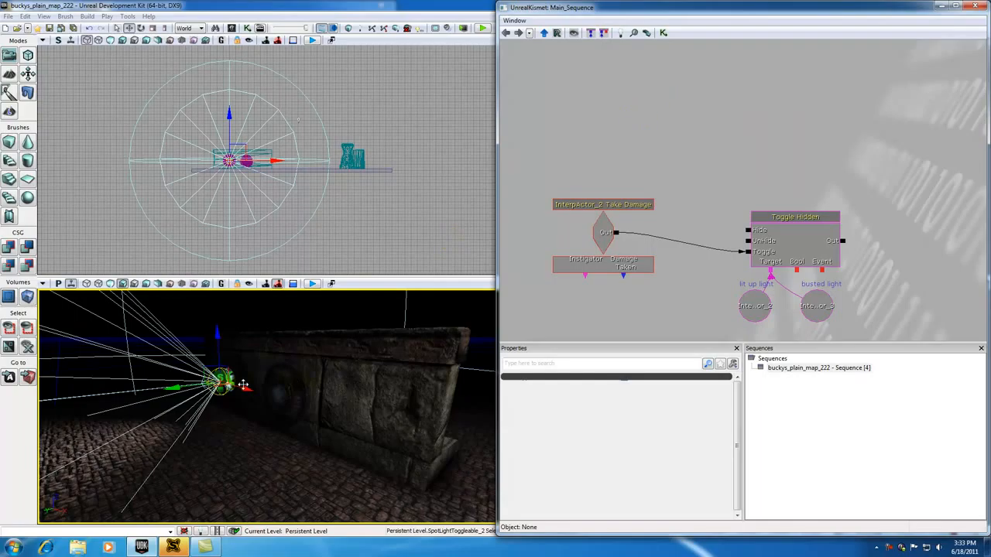
# Step: Add an object variable for SpotLightToggleable_2 and place it above the Toggle Hidden action
pyautogui.rightClick(692, 150)
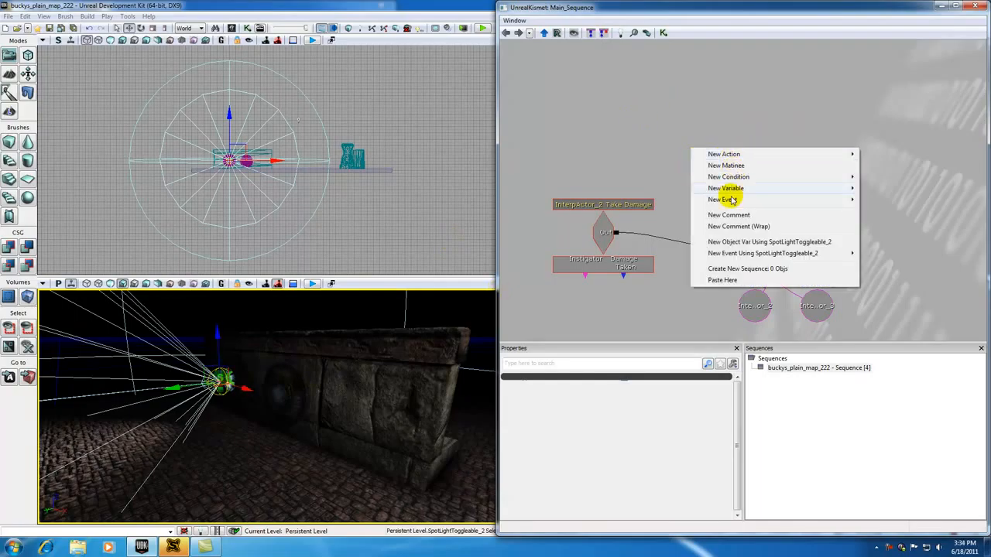
pyautogui.click(735, 242)
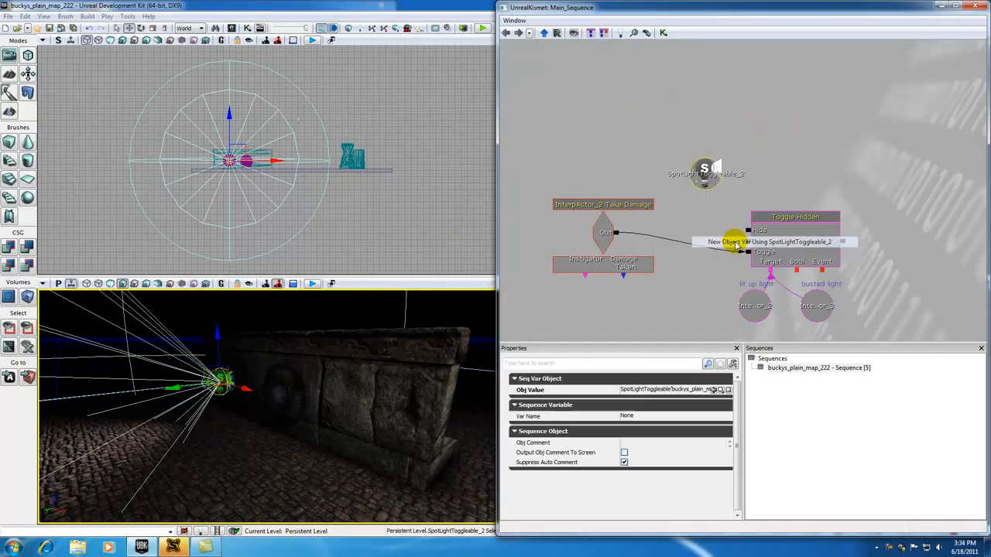
pyautogui.click(749, 172)
pyautogui.click(704, 168)
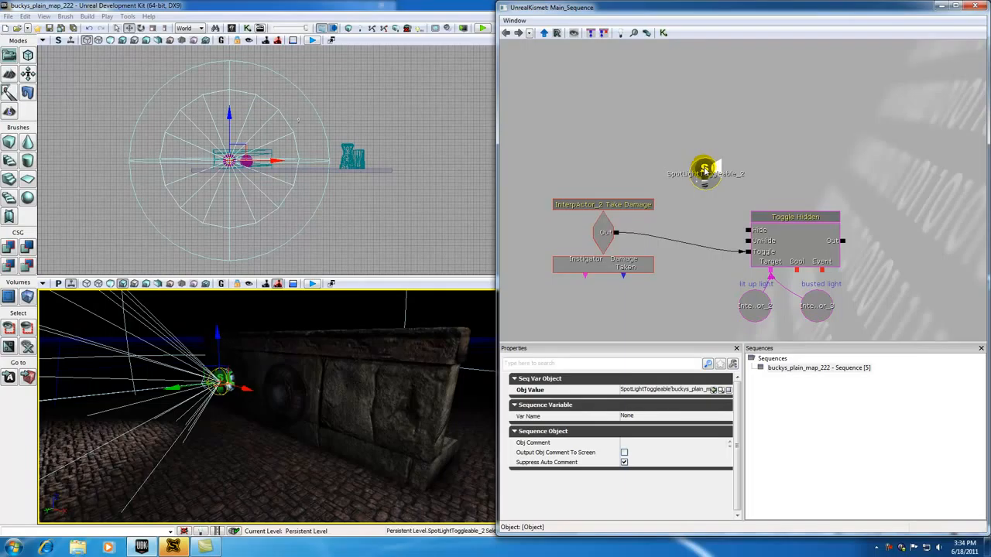
pyautogui.moveTo(705, 168); pyautogui.dragTo(758, 161)
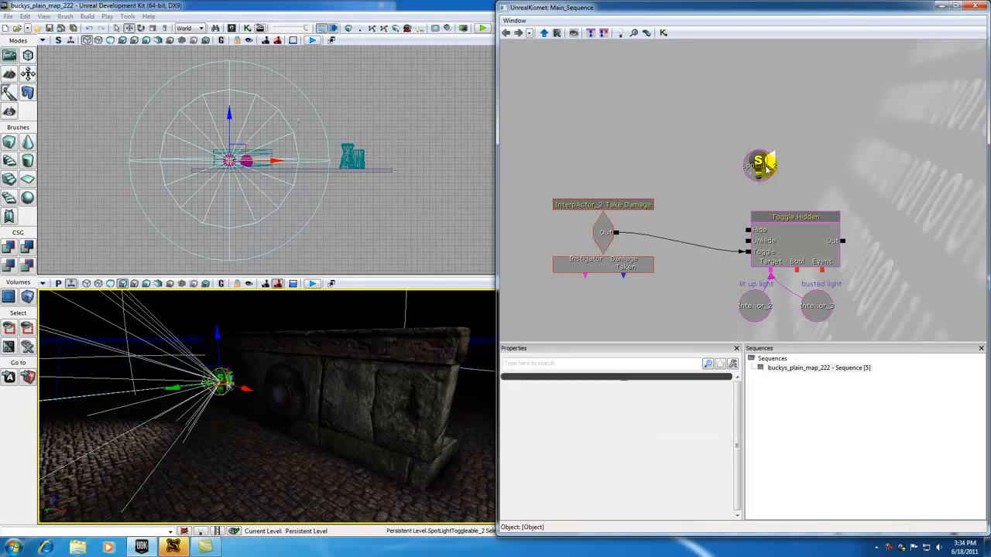
# Step: Add a Toggle action above the spotlight variable and connect the Take Damage event's Out to its Toggle input
pyautogui.click(798, 221)
pyautogui.click(758, 307)
pyautogui.rightClick(735, 91)
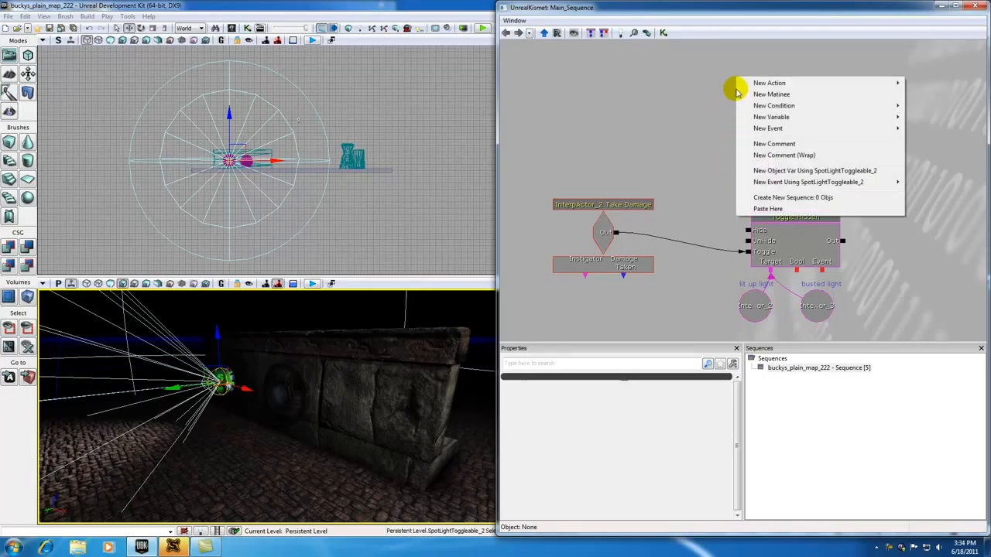
pyautogui.moveTo(752, 83)
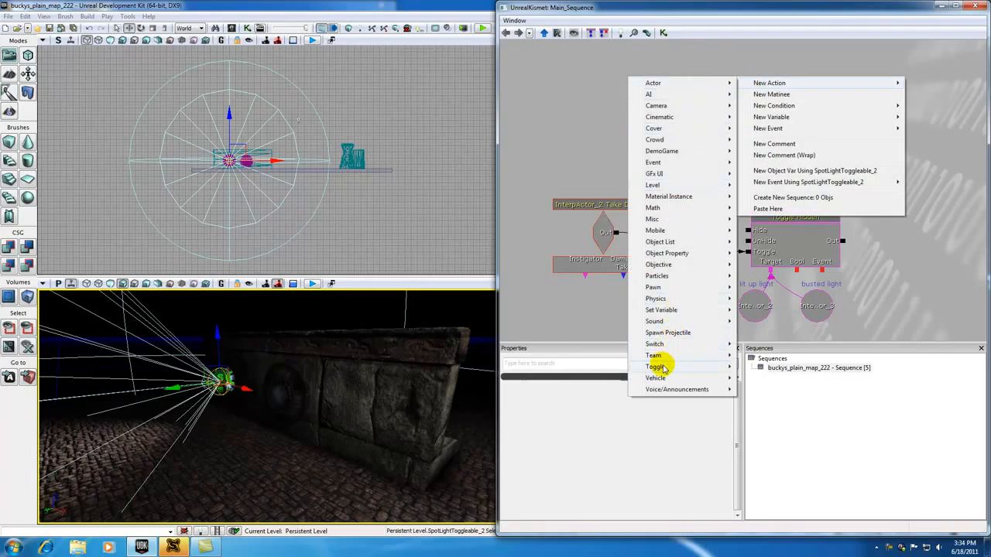
pyautogui.moveTo(662, 368)
pyautogui.click(763, 368)
pyautogui.click(752, 96)
pyautogui.moveTo(755, 96); pyautogui.dragTo(756, 87)
pyautogui.moveTo(616, 233); pyautogui.dragTo(729, 120)
# Step: Connect the Toggle action's Target to the spotlight variable and align the variable directly beneath it
pyautogui.click(755, 140)
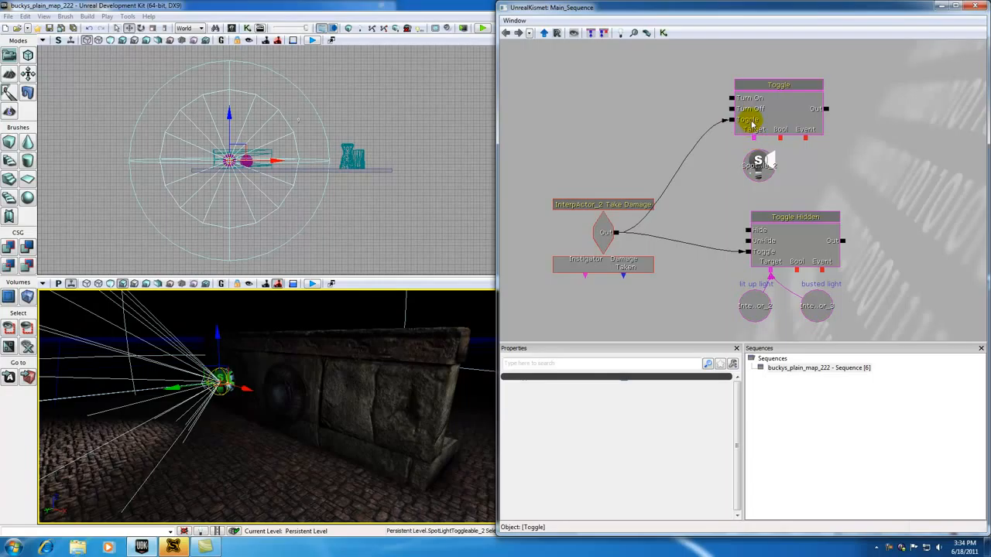
pyautogui.click(767, 163)
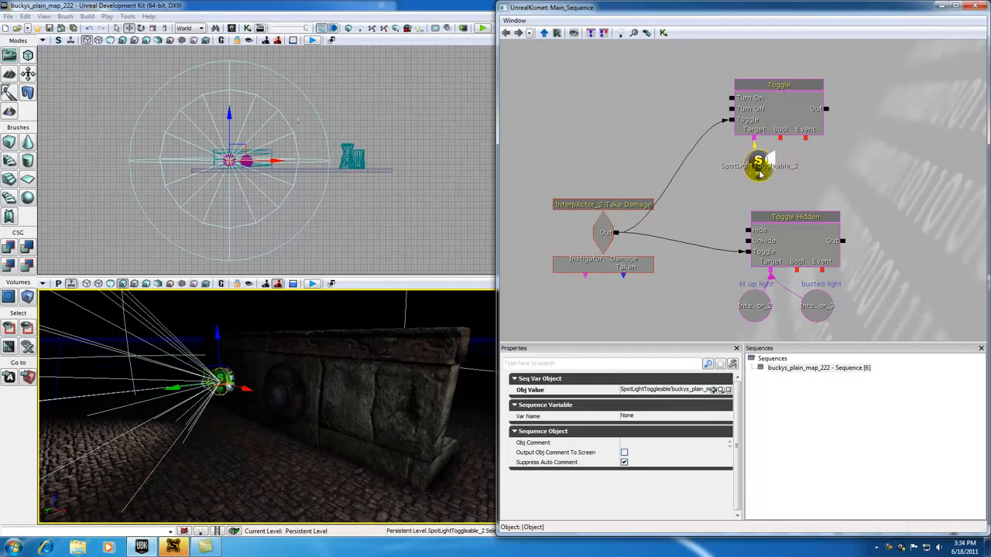
pyautogui.click(703, 215)
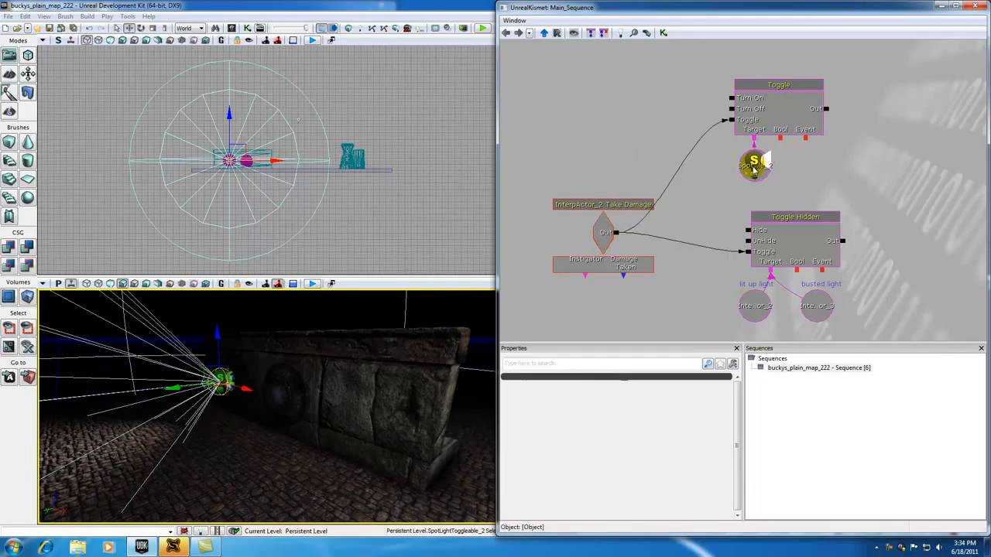
# Step: Check the spotlight, lit up light and busted light variables against the corresponding actors in the level
pyautogui.click(757, 166)
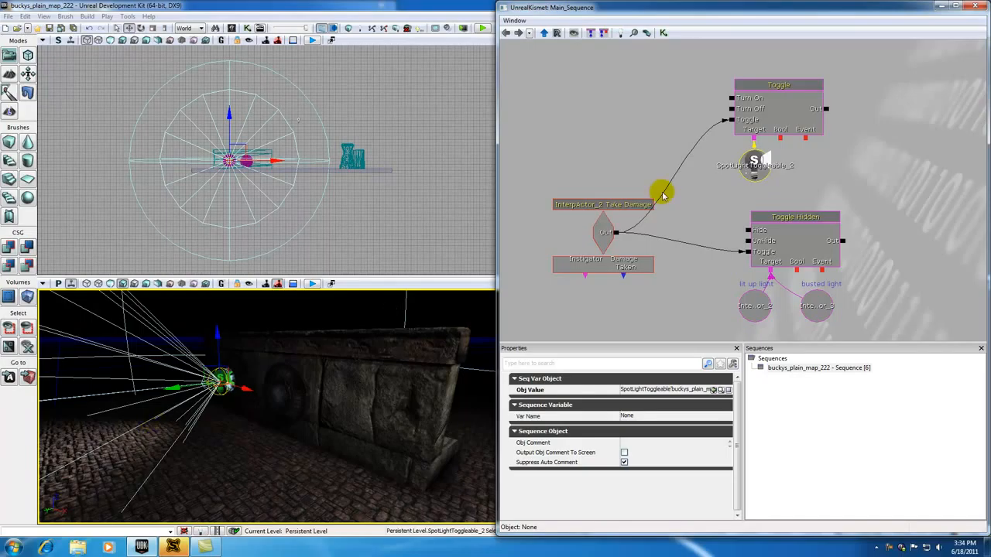
pyautogui.click(757, 308)
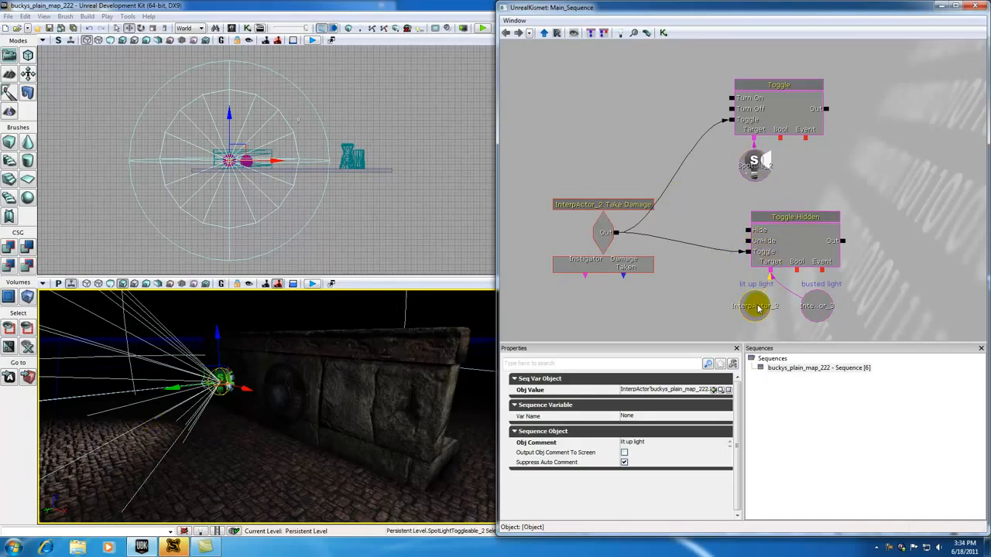
pyautogui.click(245, 377)
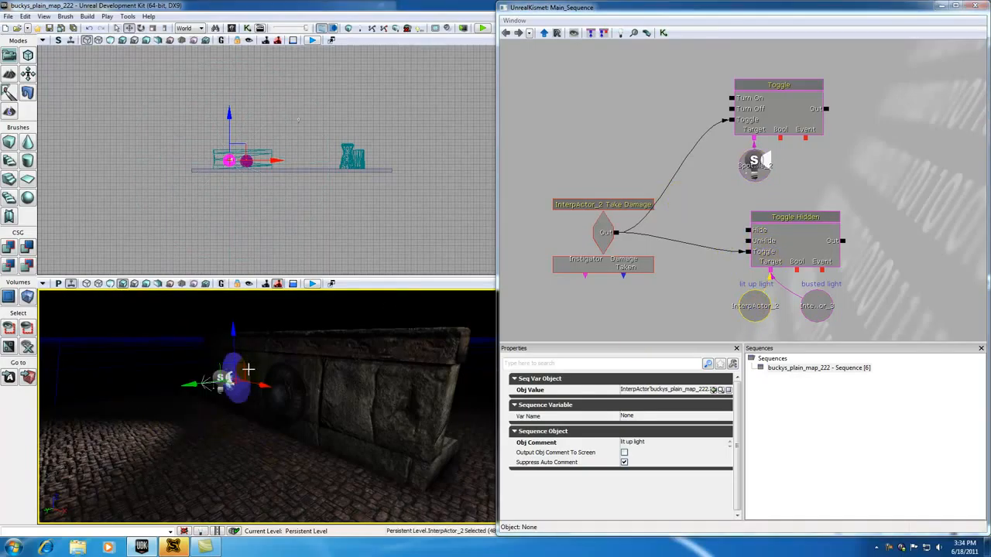
pyautogui.click(819, 310)
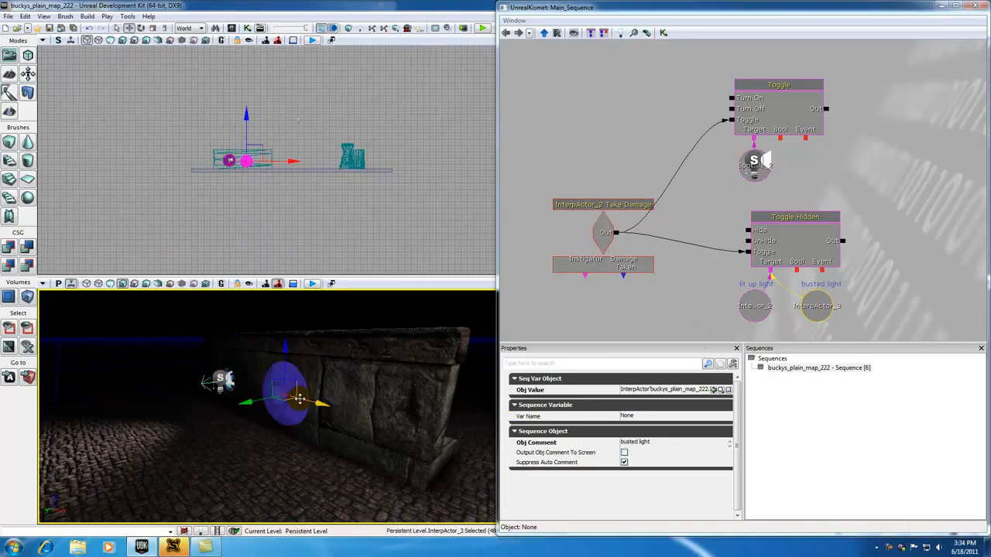
pyautogui.click(246, 426)
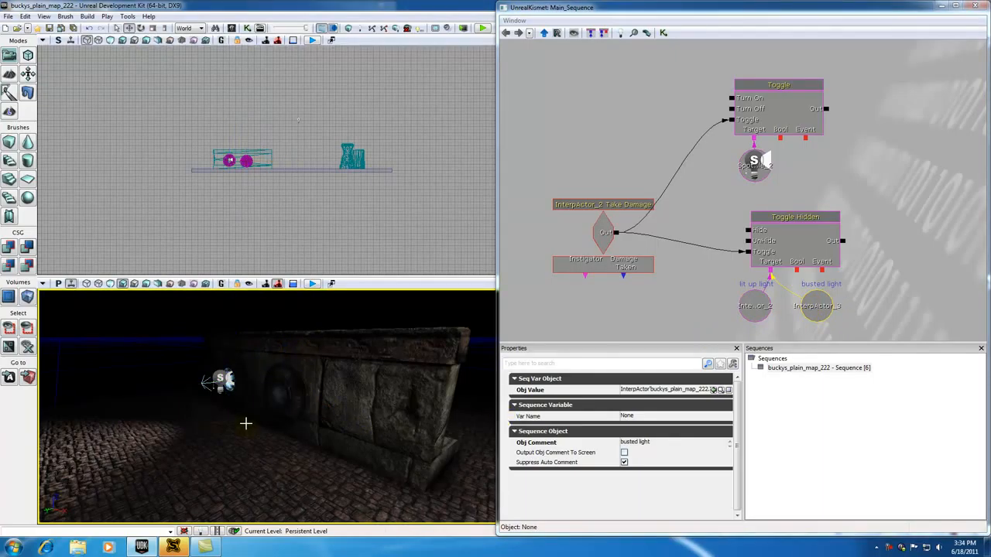
# Step: Close Kismet and play the level from the lit floor area beside the wall
pyautogui.click(977, 6)
pyautogui.rightClick(184, 478)
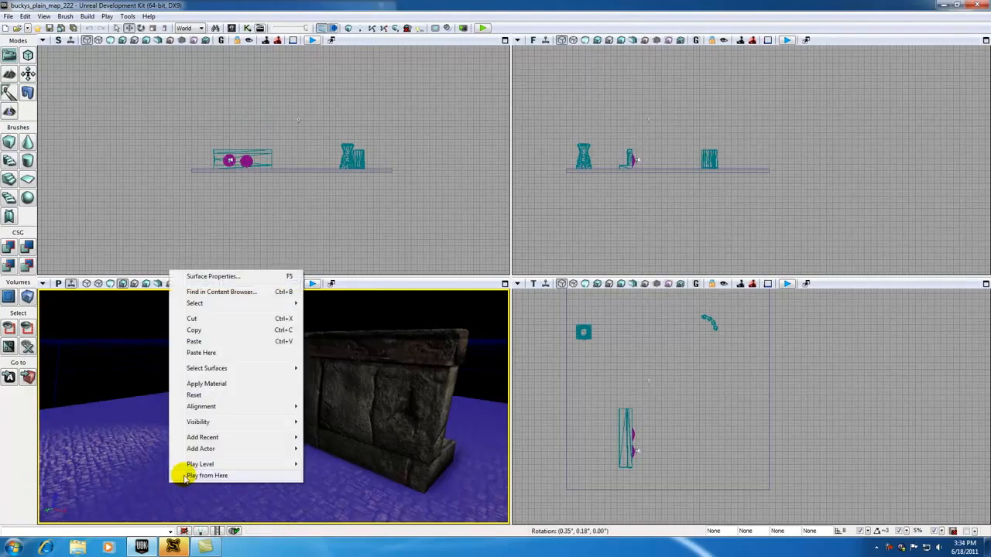
pyautogui.click(203, 476)
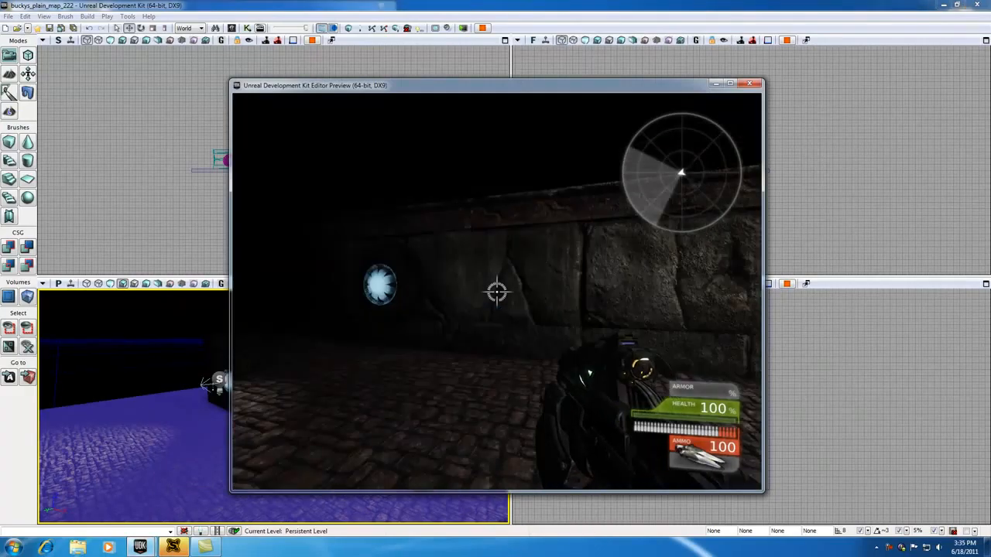
# Step: Back away from the wall in the preview and shoot at the lit up light to test the sequence
pyautogui.press('s')
pyautogui.press('a')
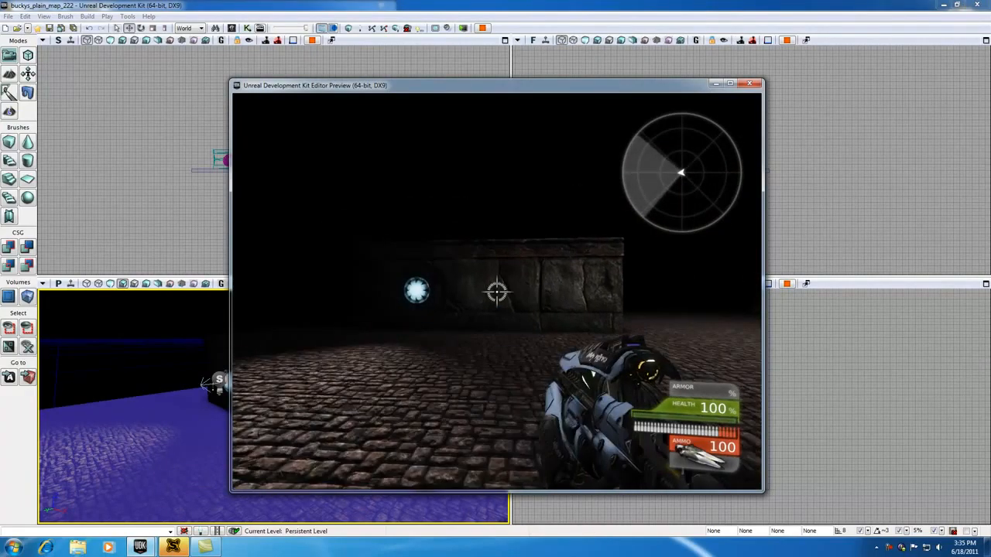
pyautogui.press('s')
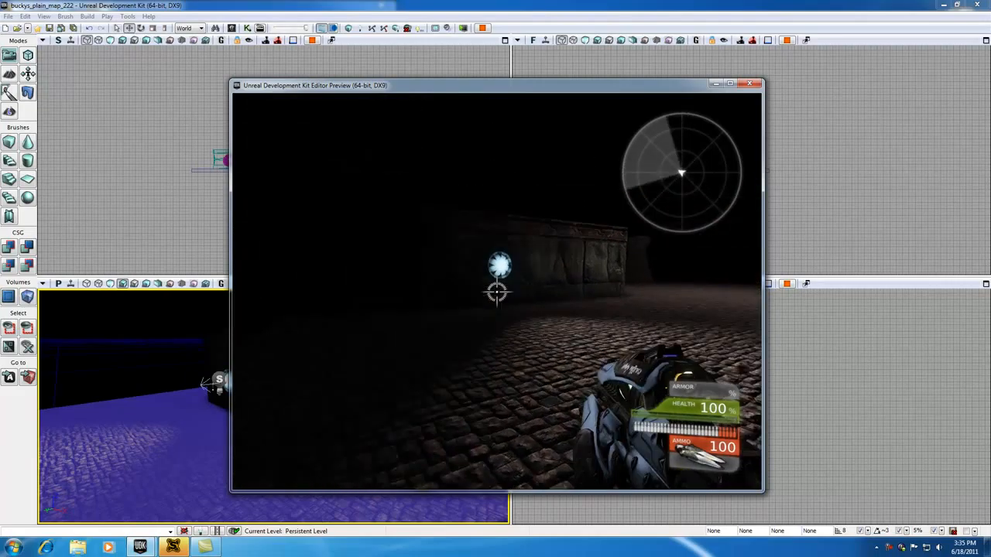
pyautogui.click(497, 292)
pyautogui.click(497, 292)
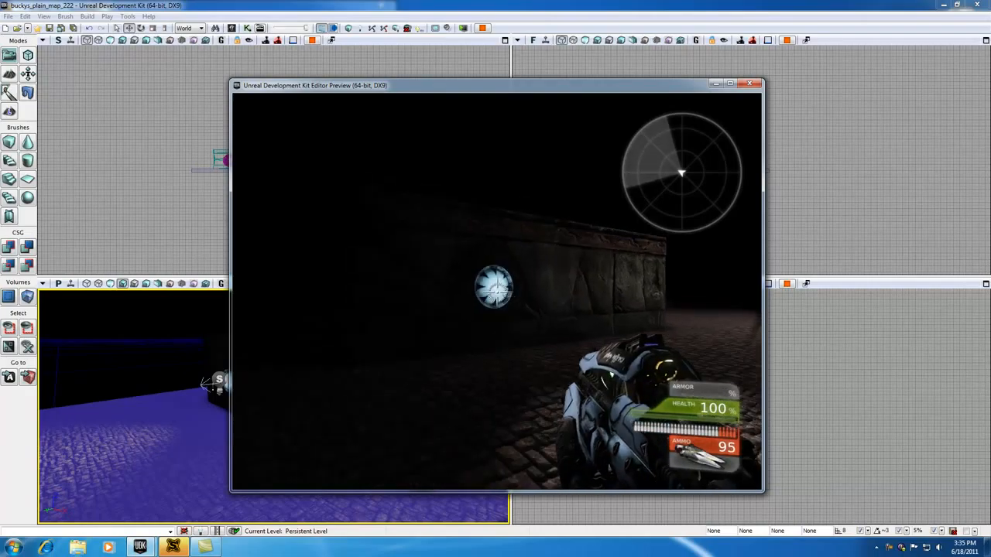
# Step: Fire at the lit up light on the wall and exit the level preview
pyautogui.click(497, 292)
pyautogui.click(497, 292)
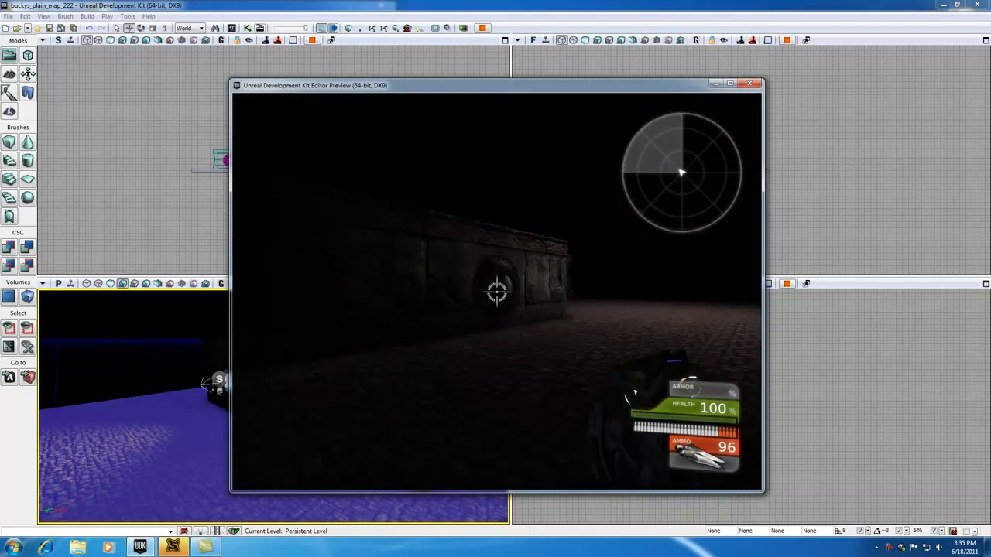
pyautogui.press('Escape')
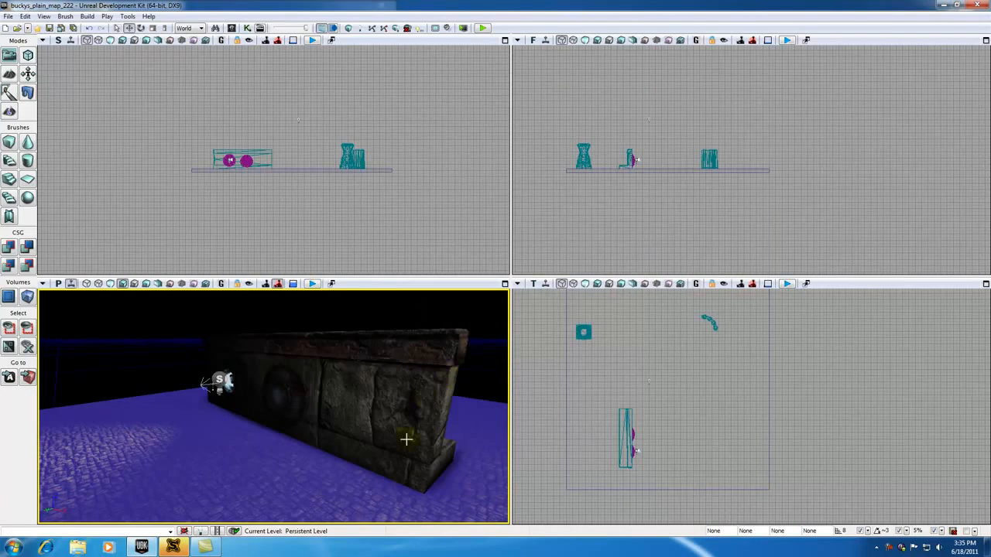
# Step: Move the busted light mesh along the wall so that it exactly overlaps the lit up light behind the spotlight
pyautogui.click(293, 396)
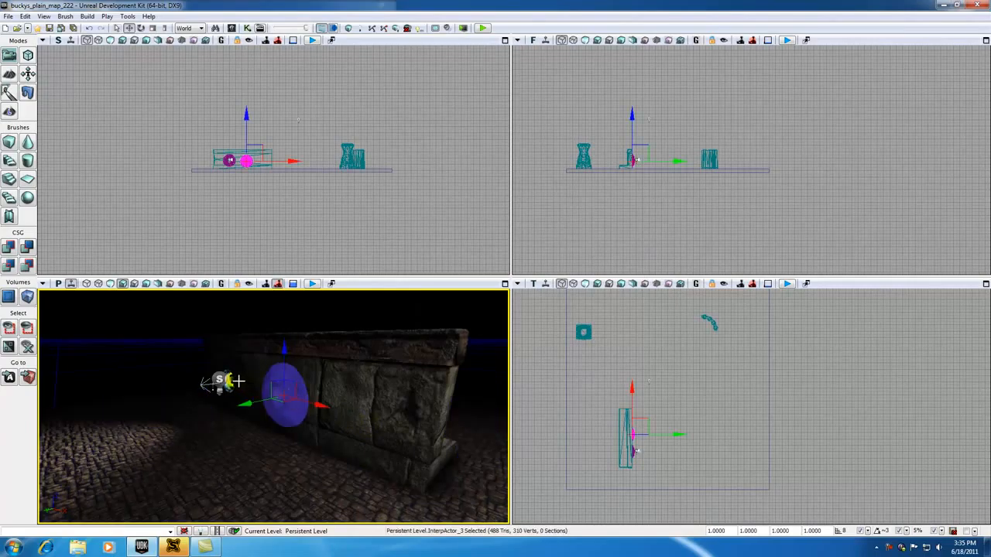
pyautogui.click(235, 381)
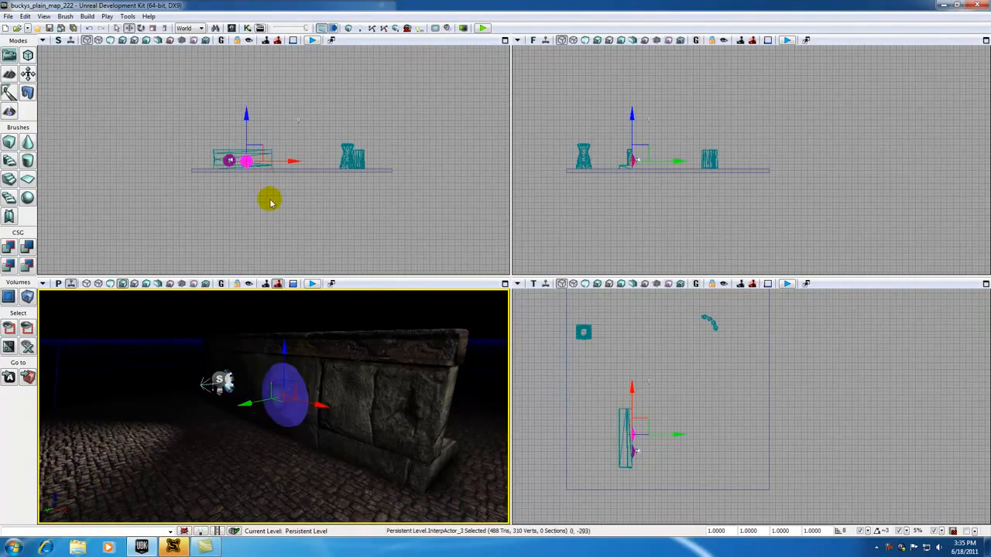
pyautogui.click(214, 219)
pyautogui.scroll(3, 220, 186)
pyautogui.moveTo(221, 186); pyautogui.dragTo(248, 255)
pyautogui.scroll(3, 249, 253)
pyautogui.moveTo(299, 209); pyautogui.dragTo(297, 267)
pyautogui.click(329, 200)
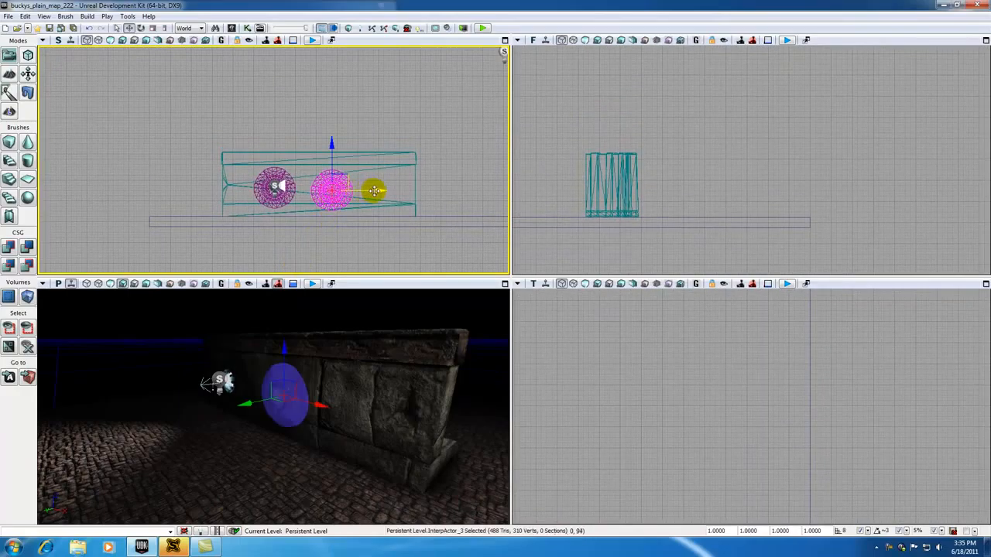
pyautogui.scroll(2, 284, 226)
pyautogui.moveTo(281, 227); pyautogui.dragTo(281, 267)
pyautogui.moveTo(416, 194); pyautogui.dragTo(332, 184)
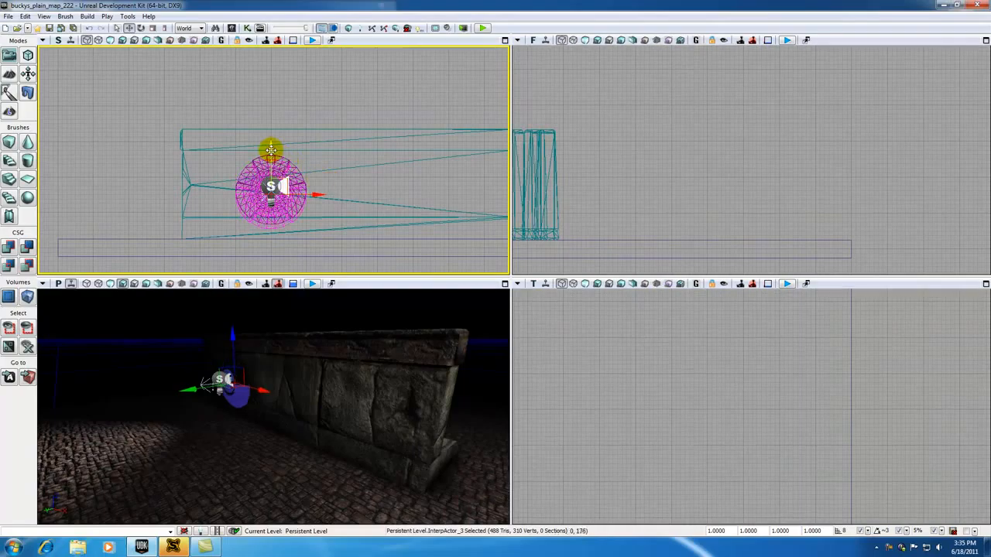
pyautogui.moveTo(270, 150); pyautogui.dragTo(271, 146)
# Step: Deselect the mesh and check the alignment of the two overlapping light meshes in the side, front and top views
pyautogui.click(586, 367)
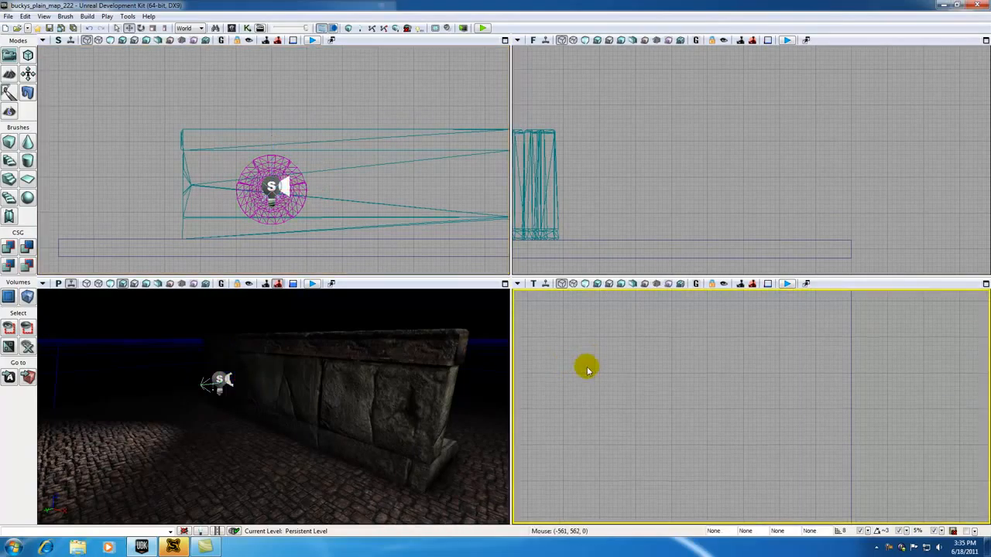
pyautogui.scroll(-2, 570, 373)
pyautogui.moveTo(557, 254); pyautogui.dragTo(664, 232)
pyautogui.scroll(-3, 664, 233)
pyautogui.moveTo(618, 388)
pyautogui.mouseDown()
pyautogui.moveTo(674, 429)
pyautogui.moveTo(715, 377)
pyautogui.mouseUp()
pyautogui.scroll(4, 633, 436)
pyautogui.scroll(1, 654, 449)
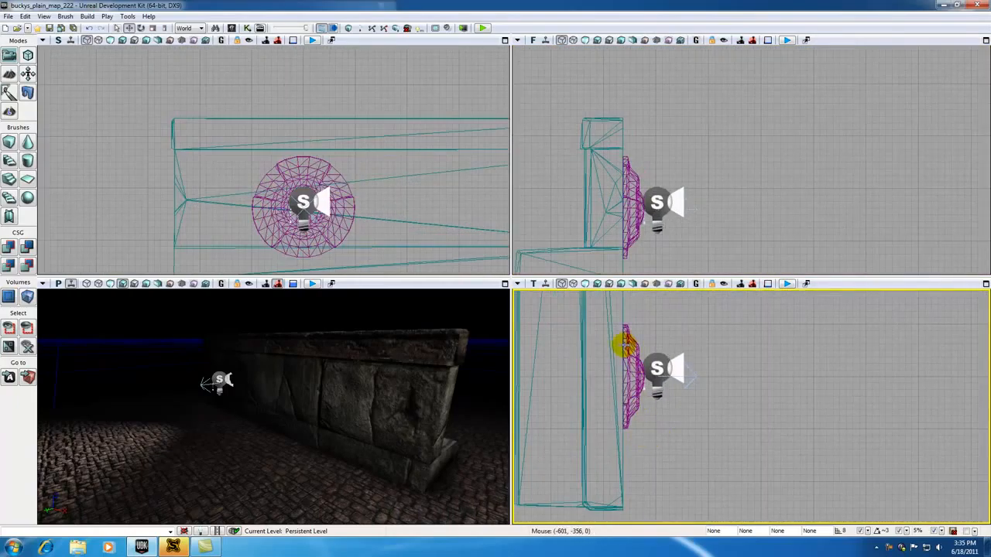
pyautogui.click(137, 203)
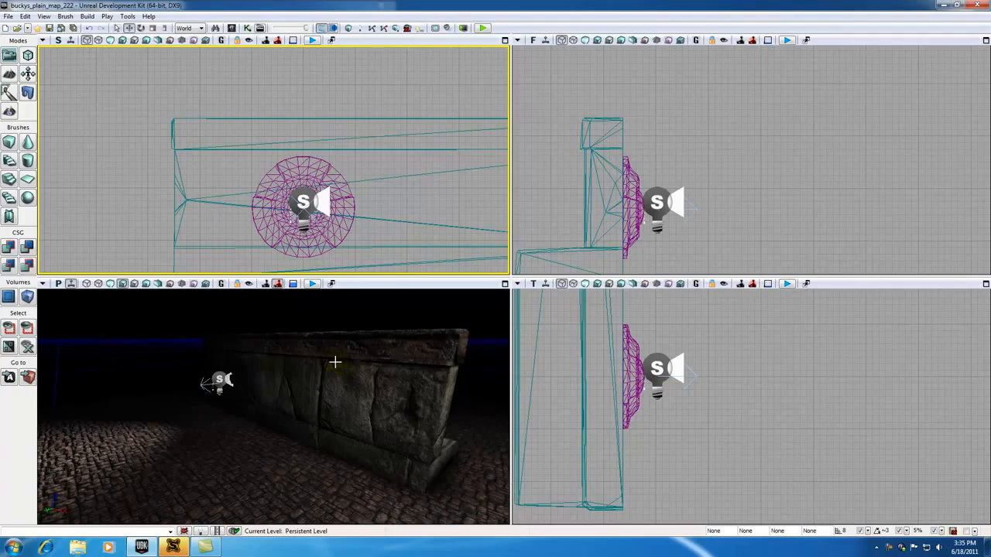
# Step: Play the level from the floor area well away from the wall and walk up to the lit up light
pyautogui.moveTo(192, 414); pyautogui.dragTo(244, 483)
pyautogui.rightClick(205, 487)
pyautogui.click(225, 469)
pyautogui.press('w')
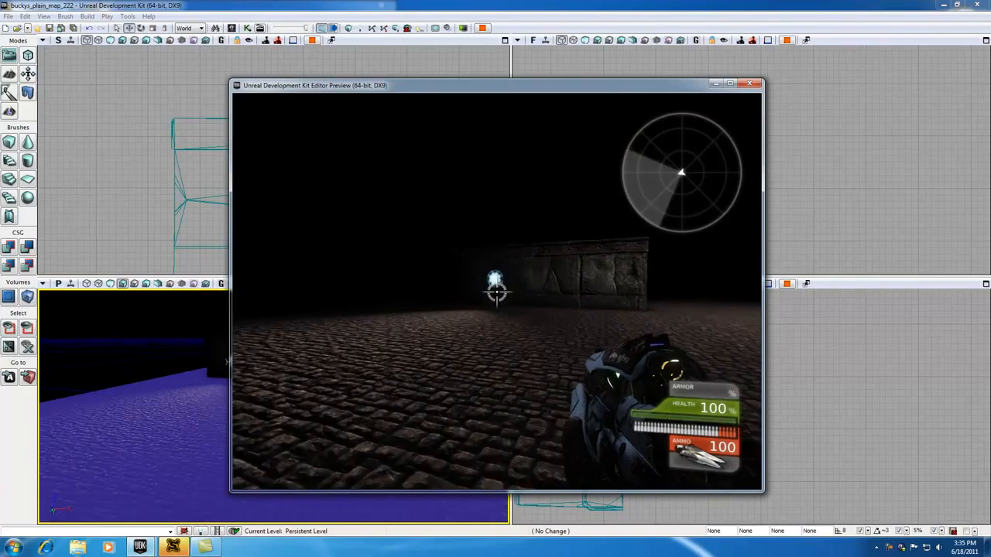
pyautogui.press('w')
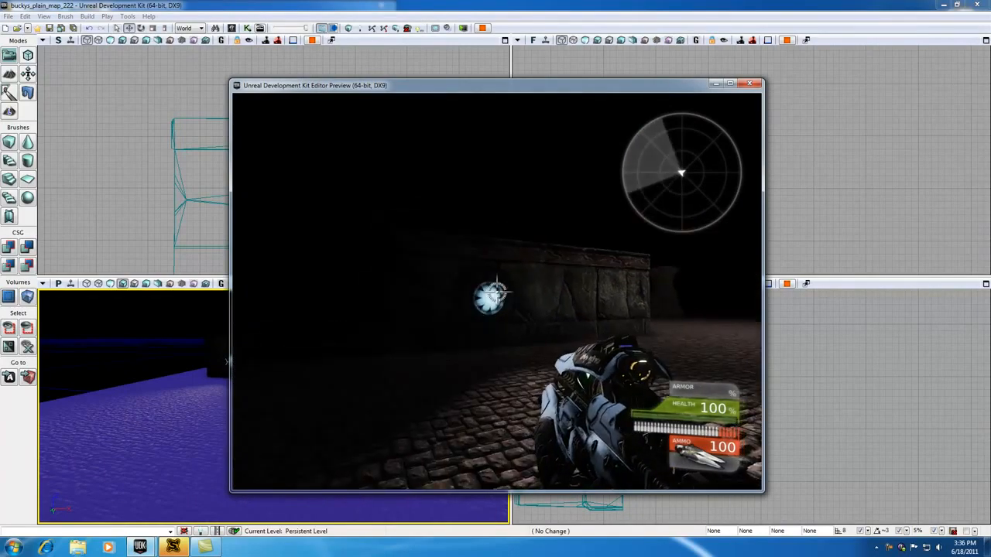
pyautogui.press('s')
pyautogui.press('w')
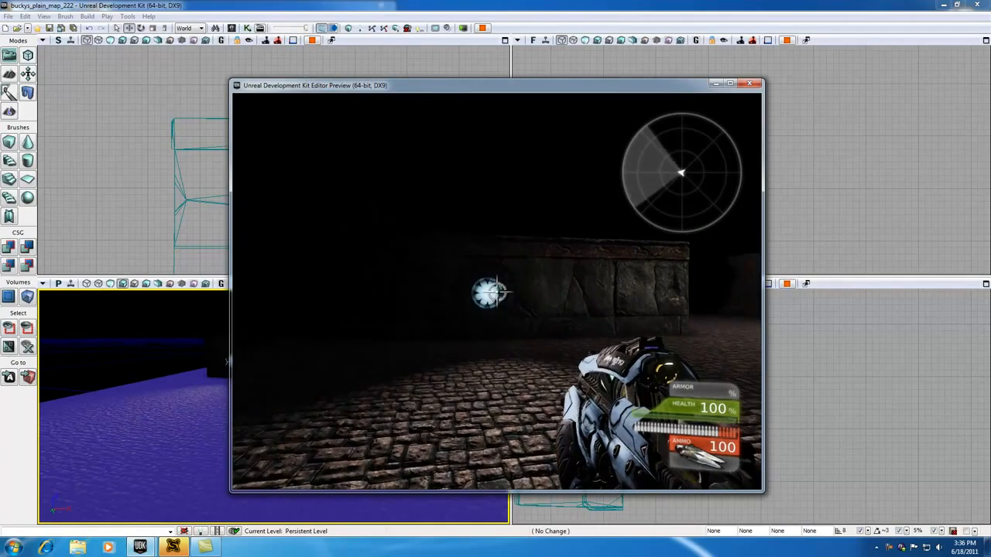
# Step: Shoot the lit up light, back away, fire again at the wall and exit the preview
pyautogui.click(496, 293)
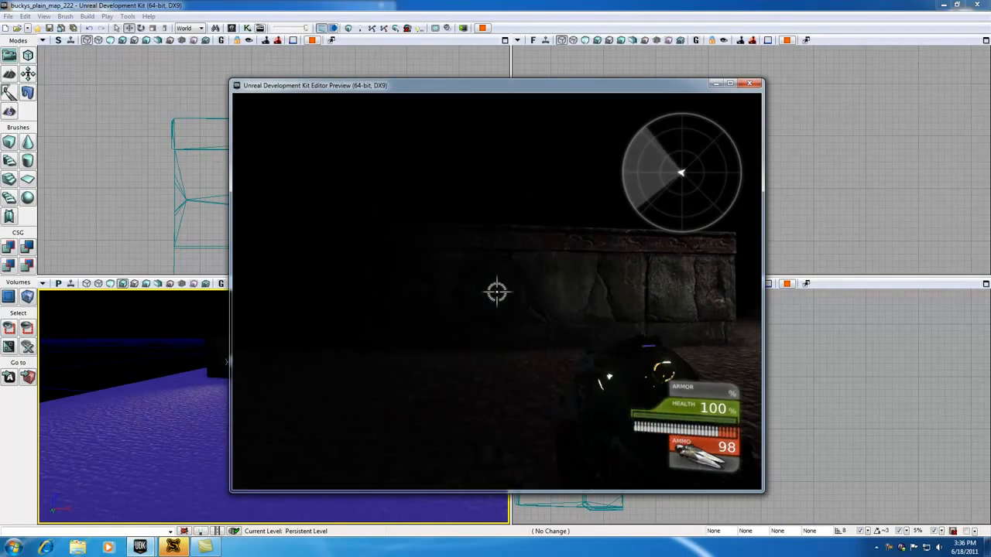
pyautogui.press('s')
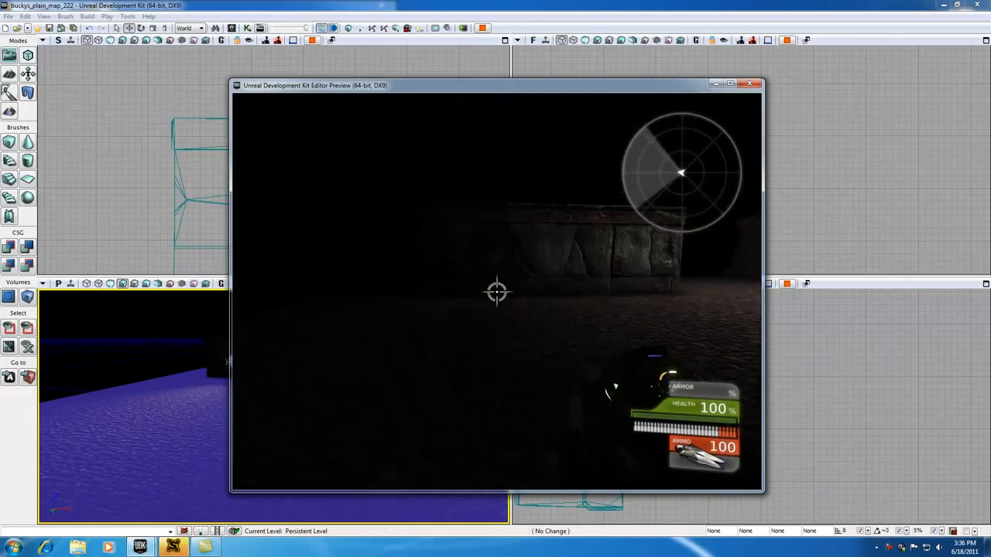
pyautogui.click(497, 292)
pyautogui.rightClick(497, 292)
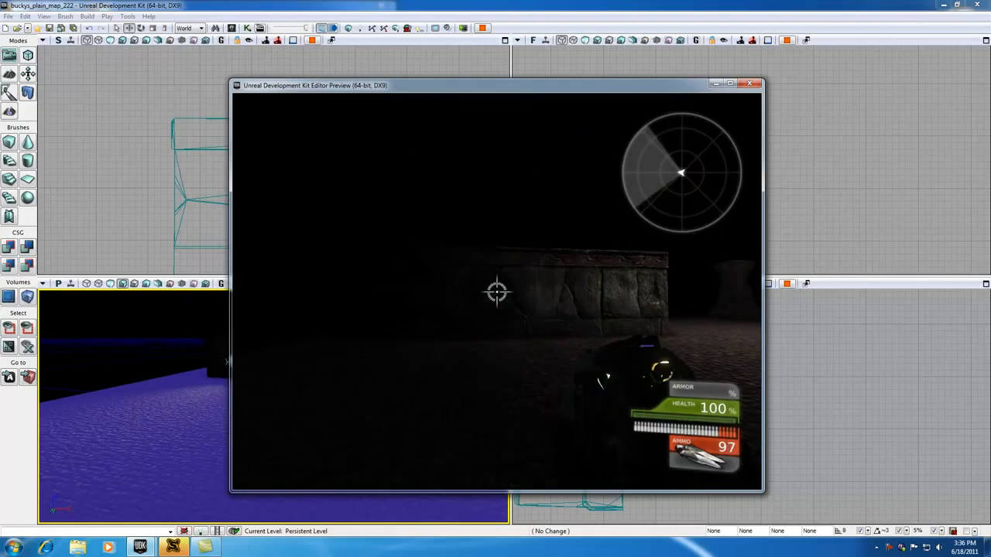
pyautogui.press('Escape')
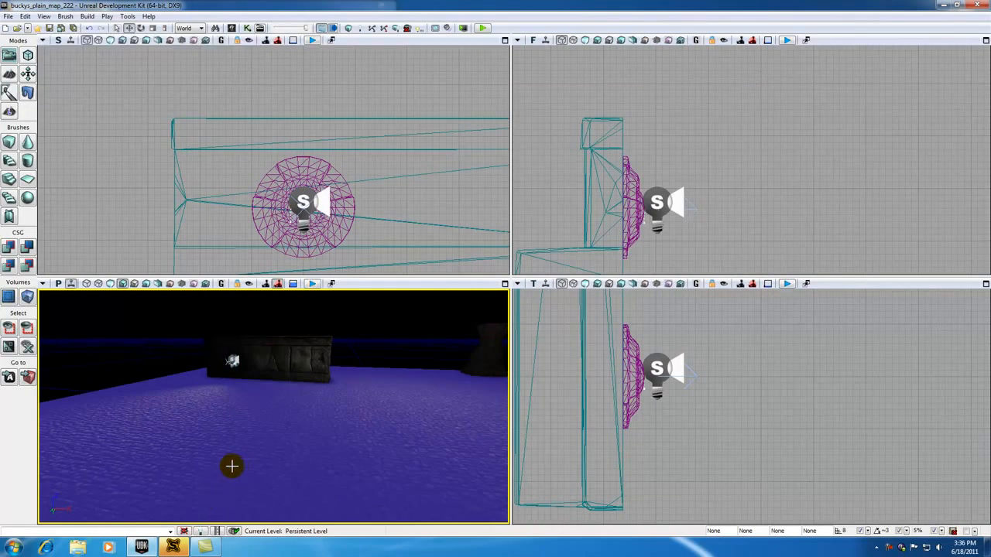
# Step: Play the level again from the same floor area, approach and shoot the light, and exit the preview
pyautogui.rightClick(224, 460)
pyautogui.click(250, 441)
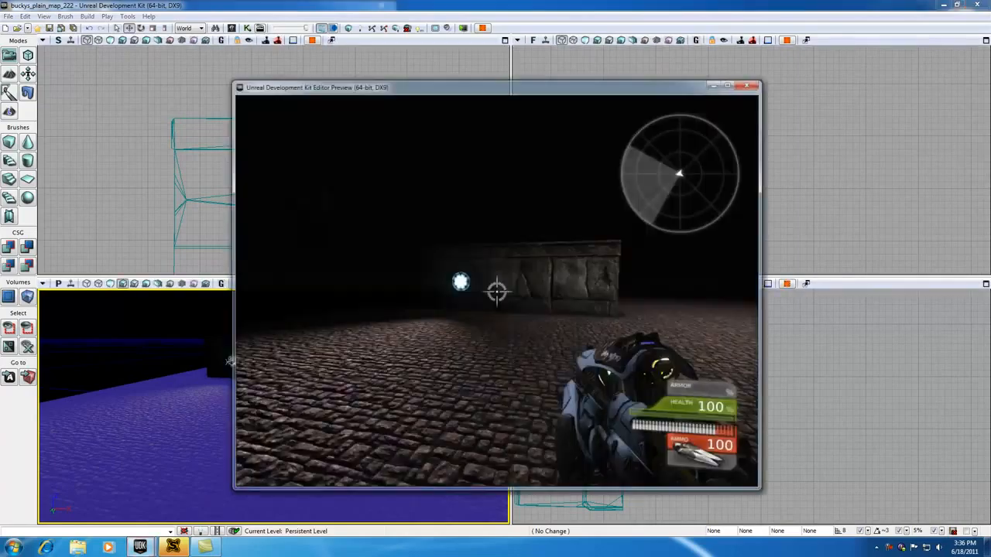
pyautogui.press('w')
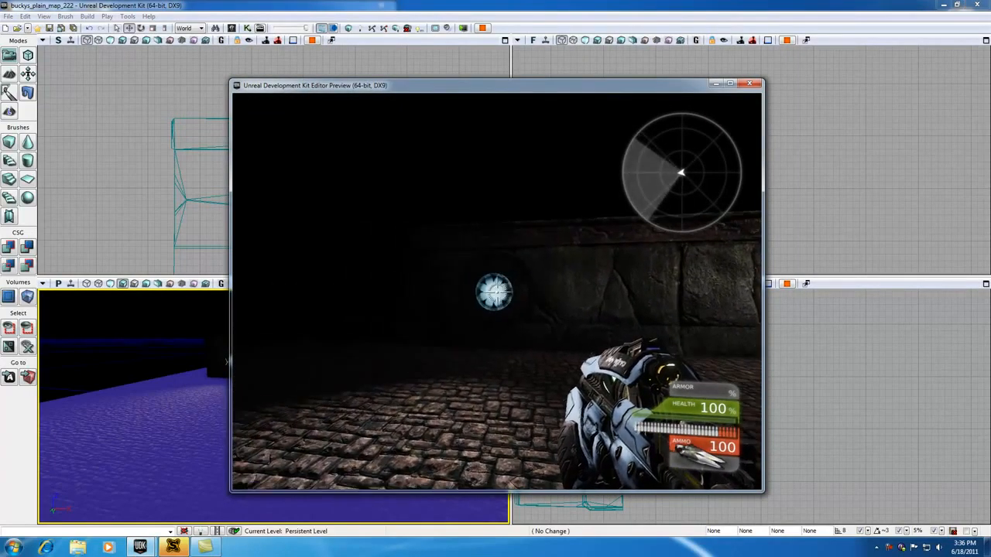
pyautogui.click(497, 292)
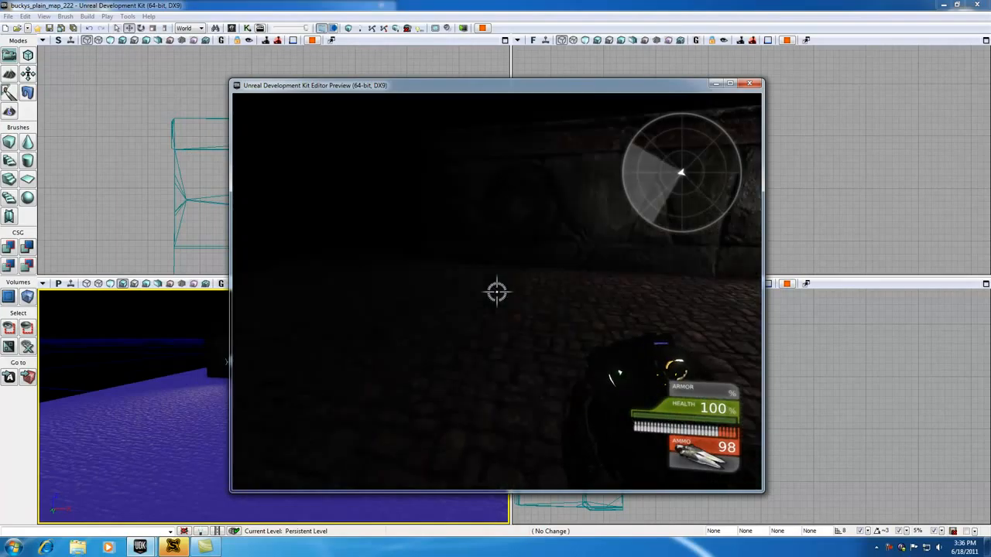
pyautogui.press('Escape')
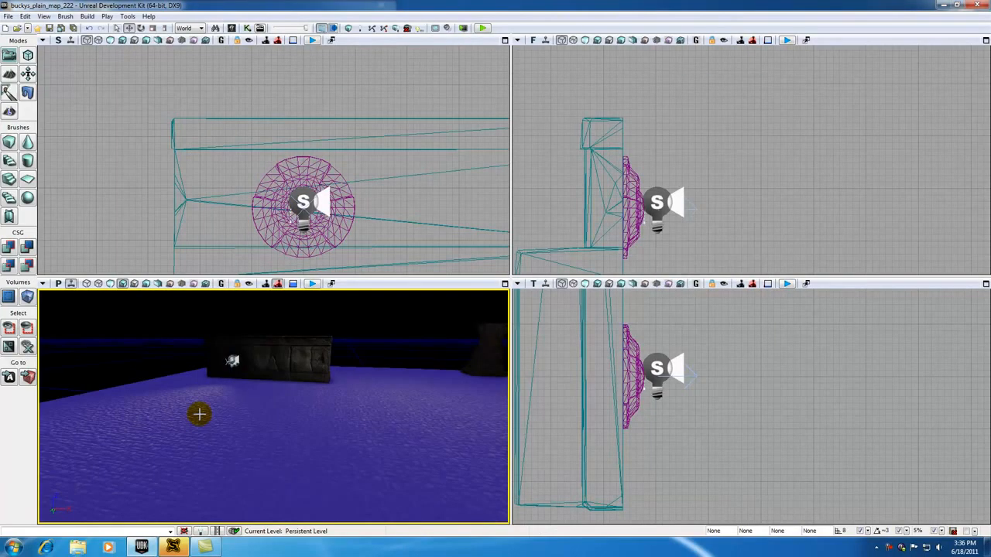
# Step: Reopen Kismet and review the Take Damage event's properties together with the lit up light mesh in the level
pyautogui.click(246, 27)
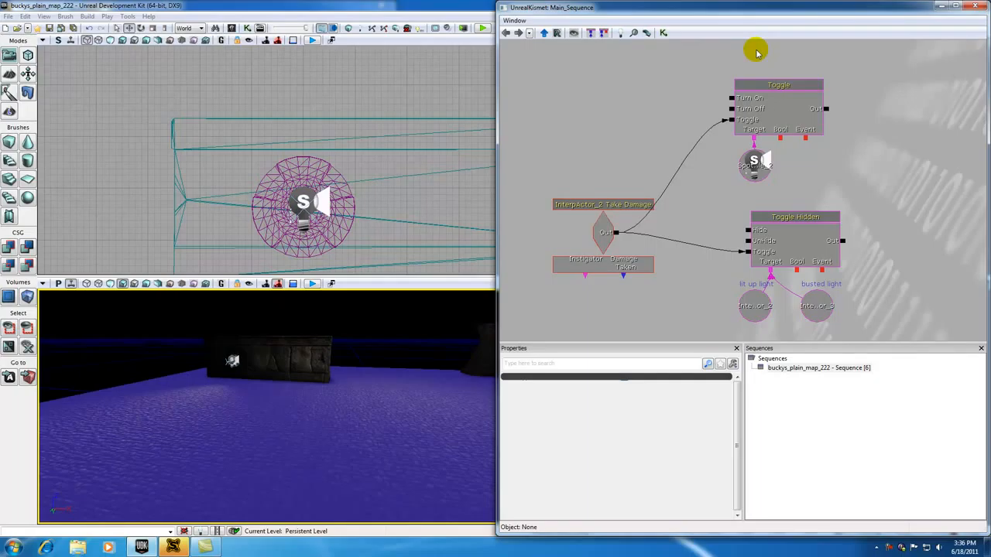
pyautogui.moveTo(659, 111); pyautogui.dragTo(637, 126)
pyautogui.click(609, 215)
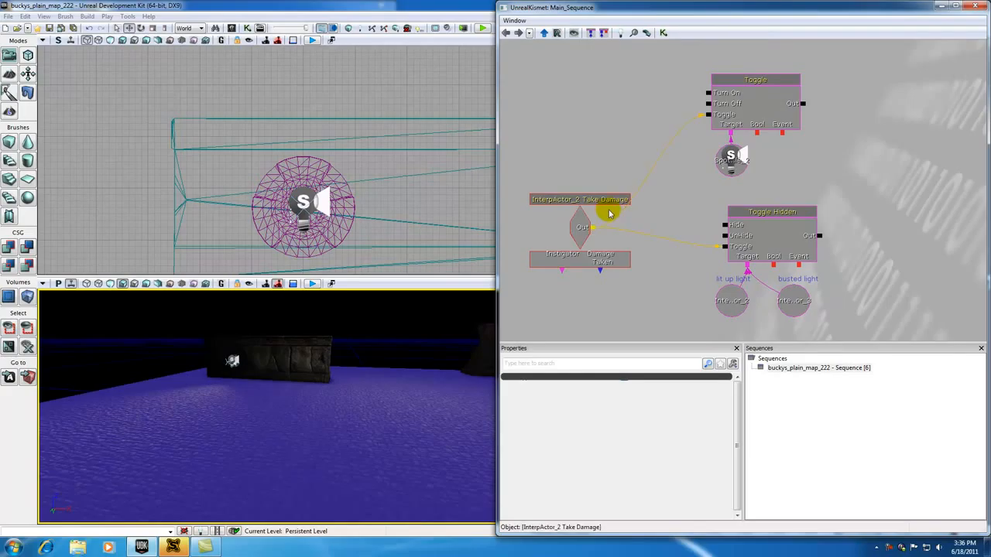
pyautogui.click(582, 211)
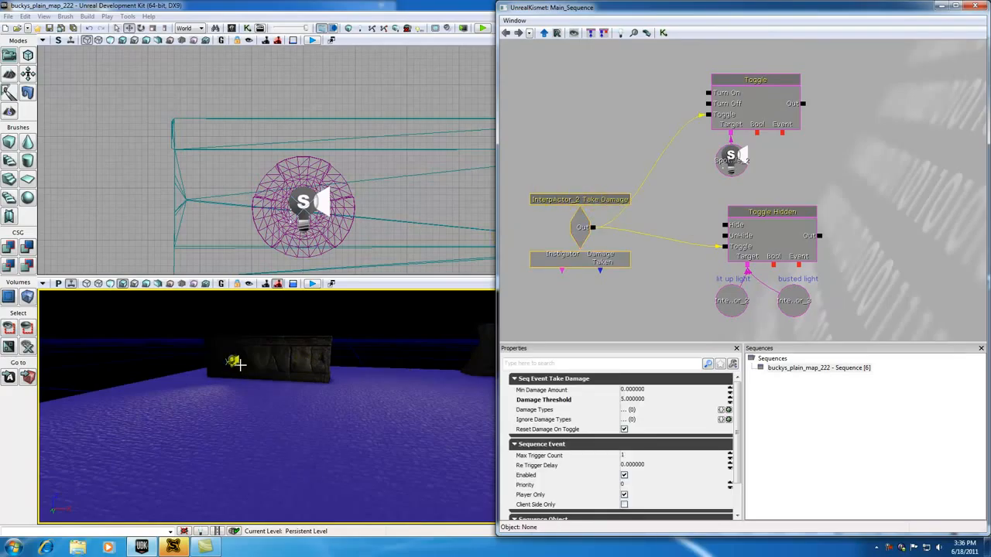
pyautogui.click(236, 363)
pyautogui.scroll(5, 239, 377)
pyautogui.moveTo(199, 365); pyautogui.dragTo(186, 367)
pyautogui.moveTo(186, 367); pyautogui.dragTo(186, 329, button='middle')
# Step: Review the Toggle action together with the spotlight it targets in the level
pyautogui.click(626, 153)
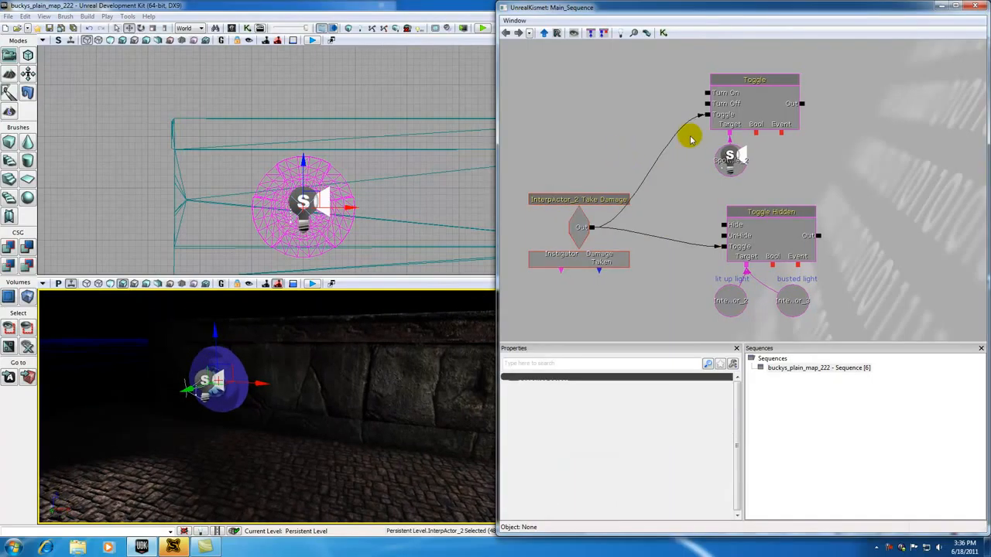
pyautogui.click(735, 89)
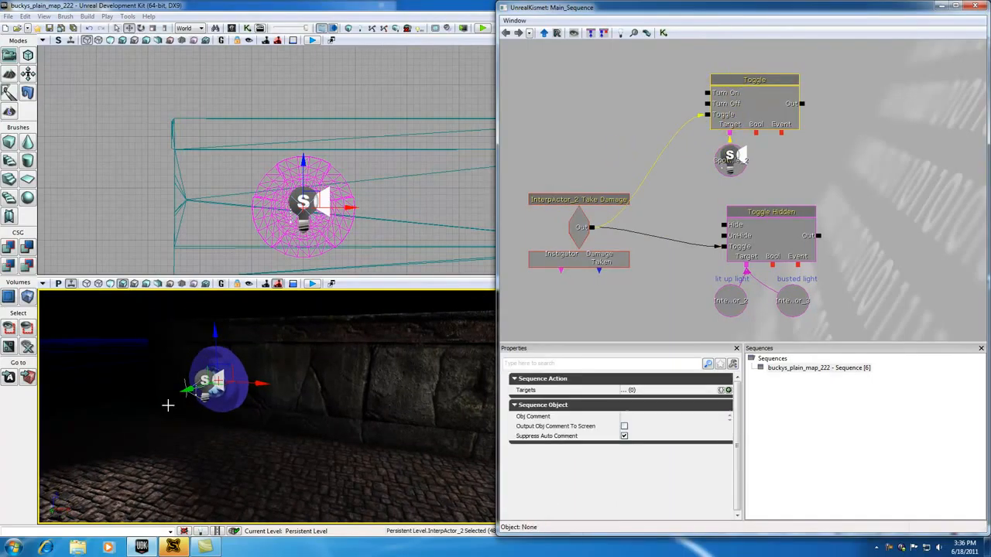
pyautogui.click(204, 381)
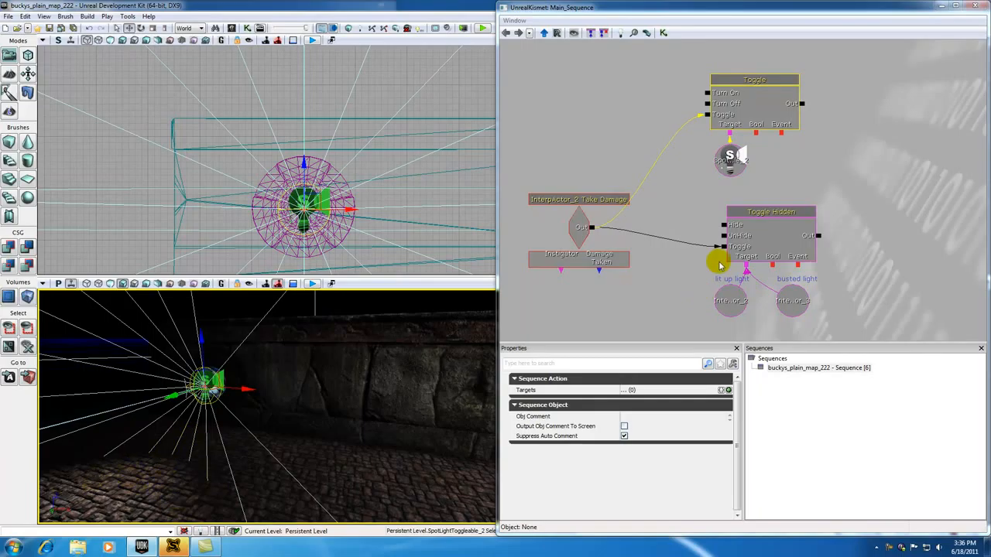
# Step: Review the Toggle Hidden action, the light mesh in the level and the busted light variable
pyautogui.click(762, 190)
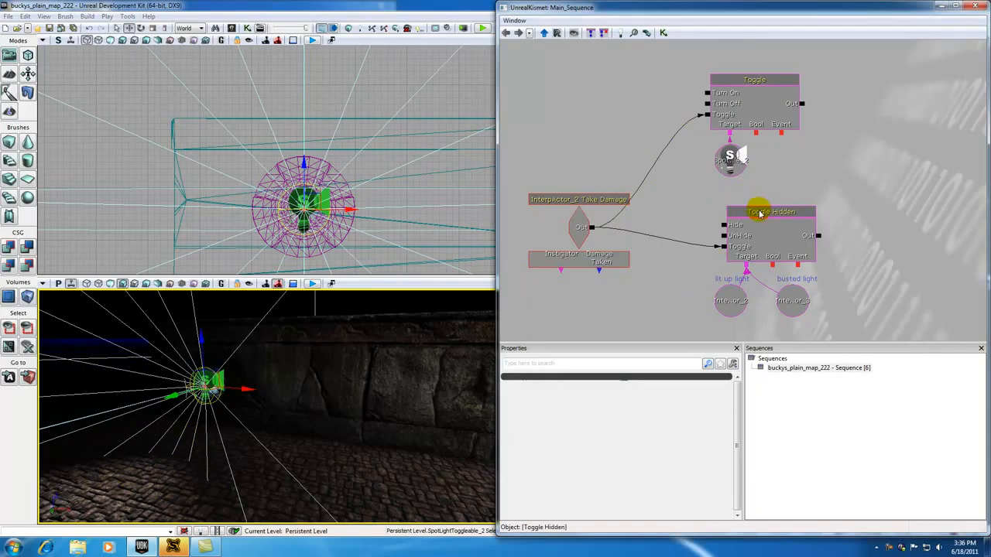
pyautogui.click(759, 214)
pyautogui.click(241, 399)
pyautogui.moveTo(286, 429); pyautogui.dragTo(297, 427)
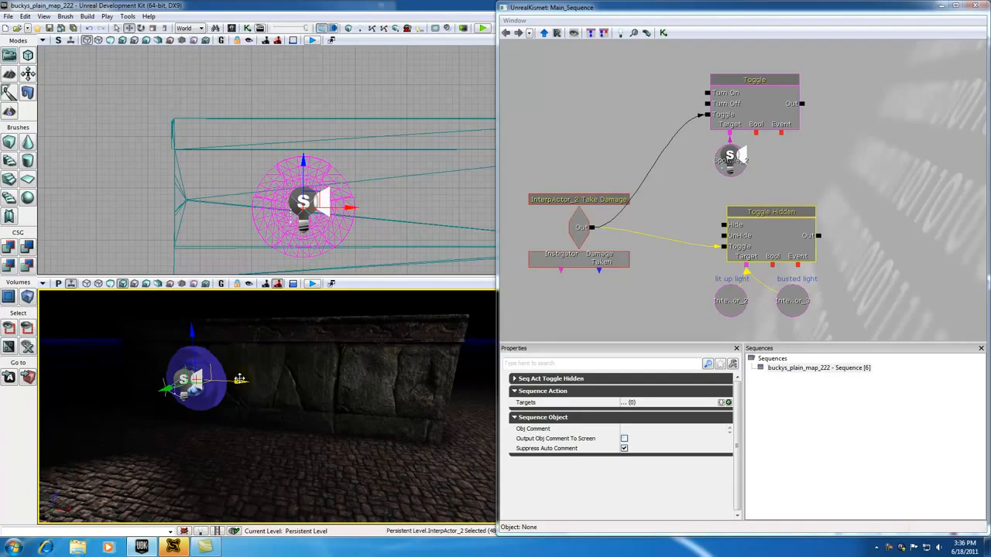
pyautogui.click(793, 302)
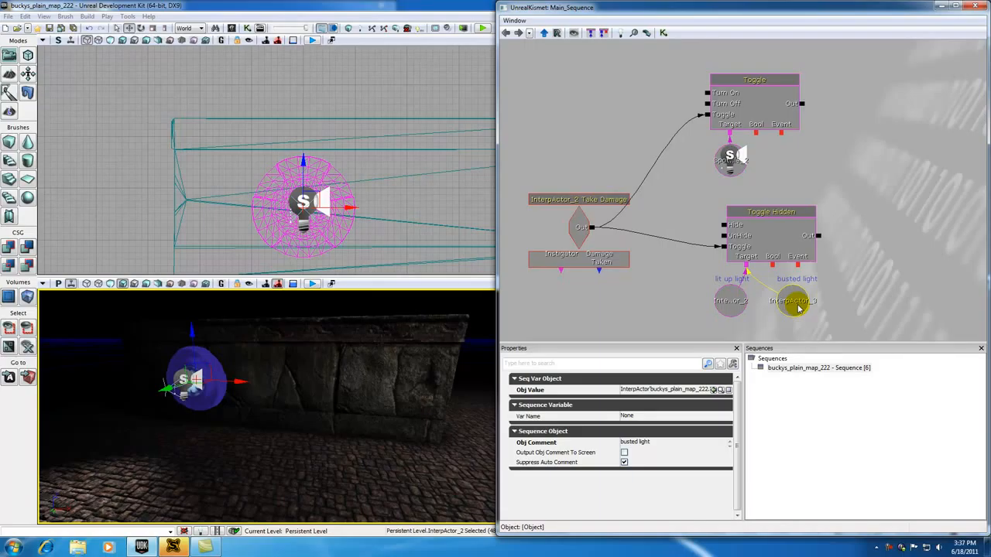
pyautogui.rightClick(889, 548)
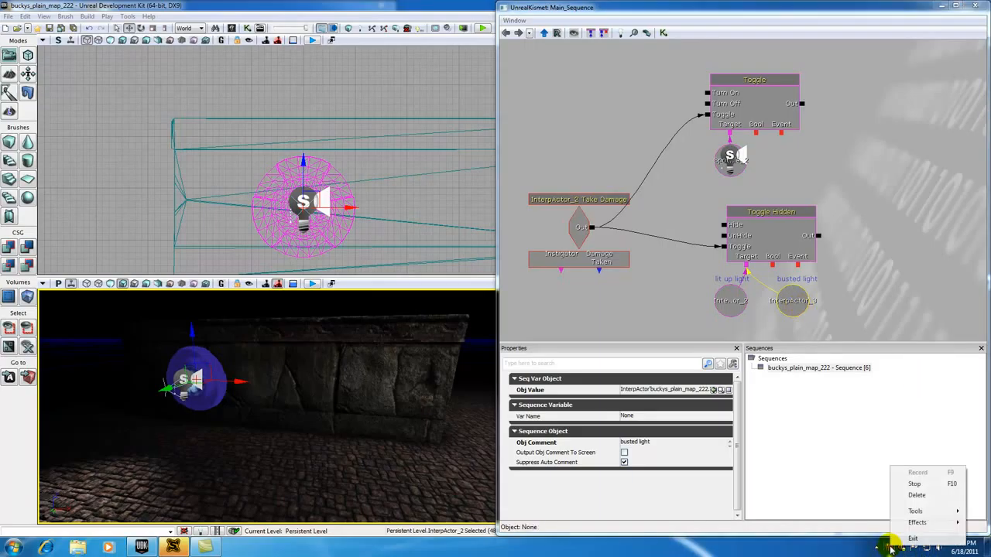